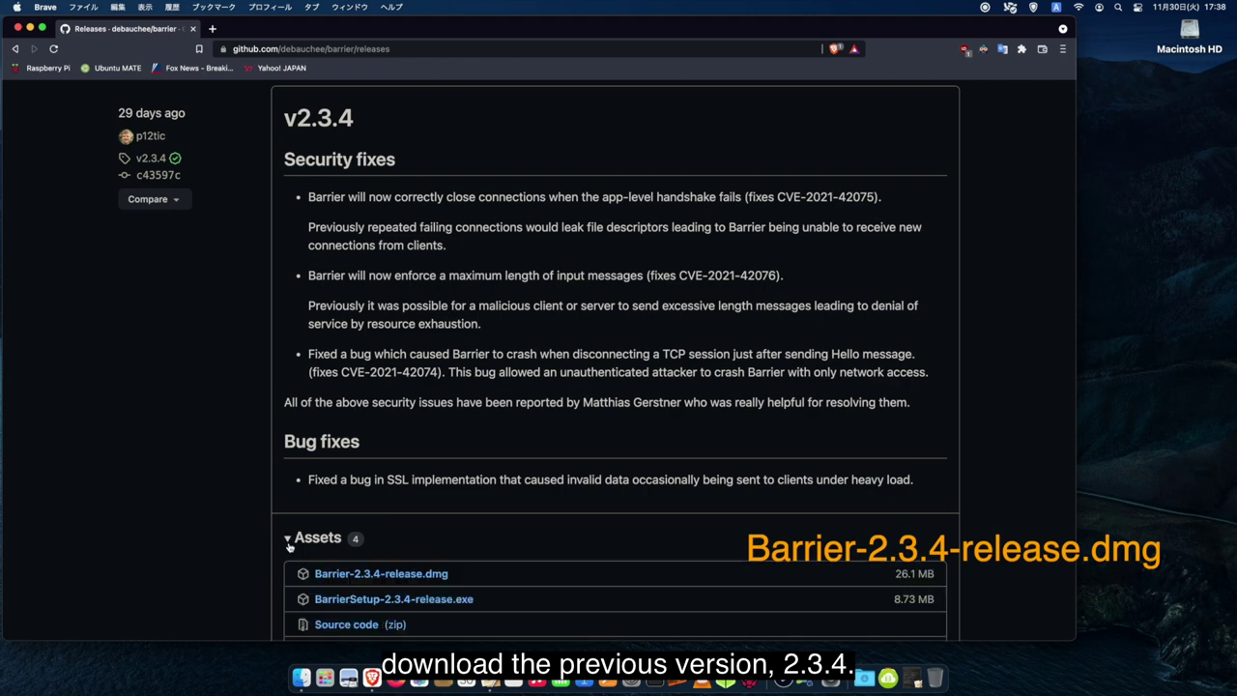
Step: Save Barrier-2.3.4-release.dmg from the v2.3.4 release assets to the desktop and open the disk image
{"action": "right_click", "coordinate": [392, 576]}
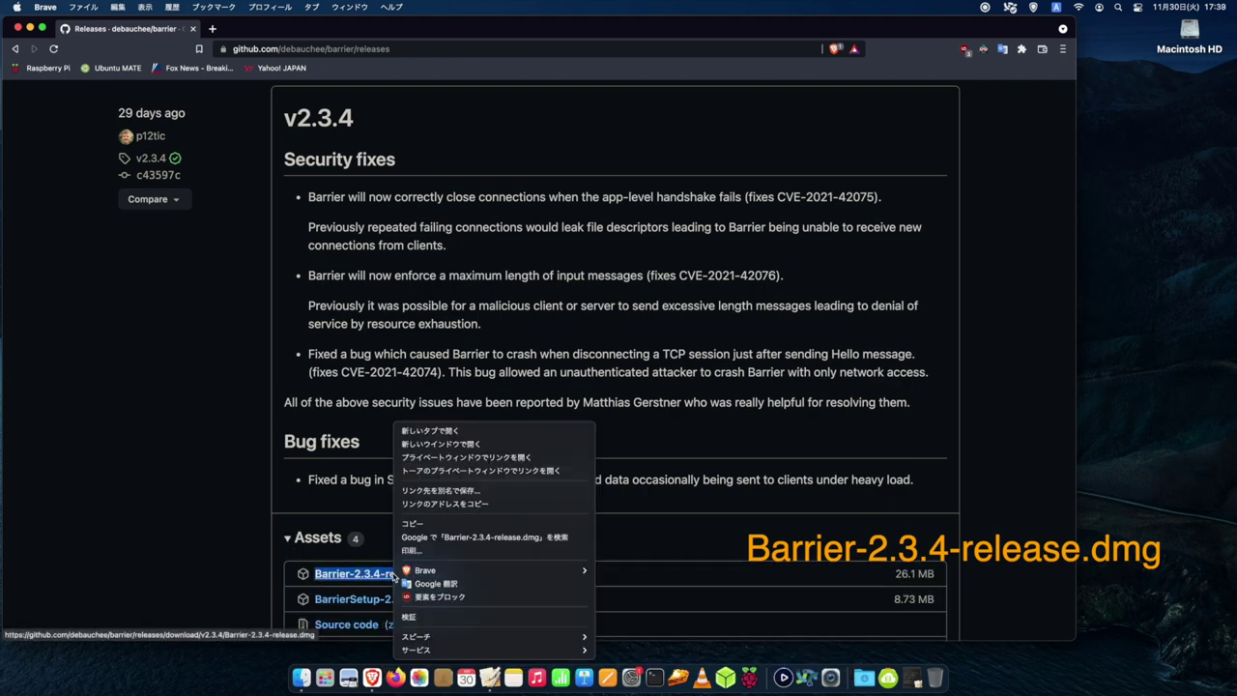
{"action": "left_click", "coordinate": [437, 493]}
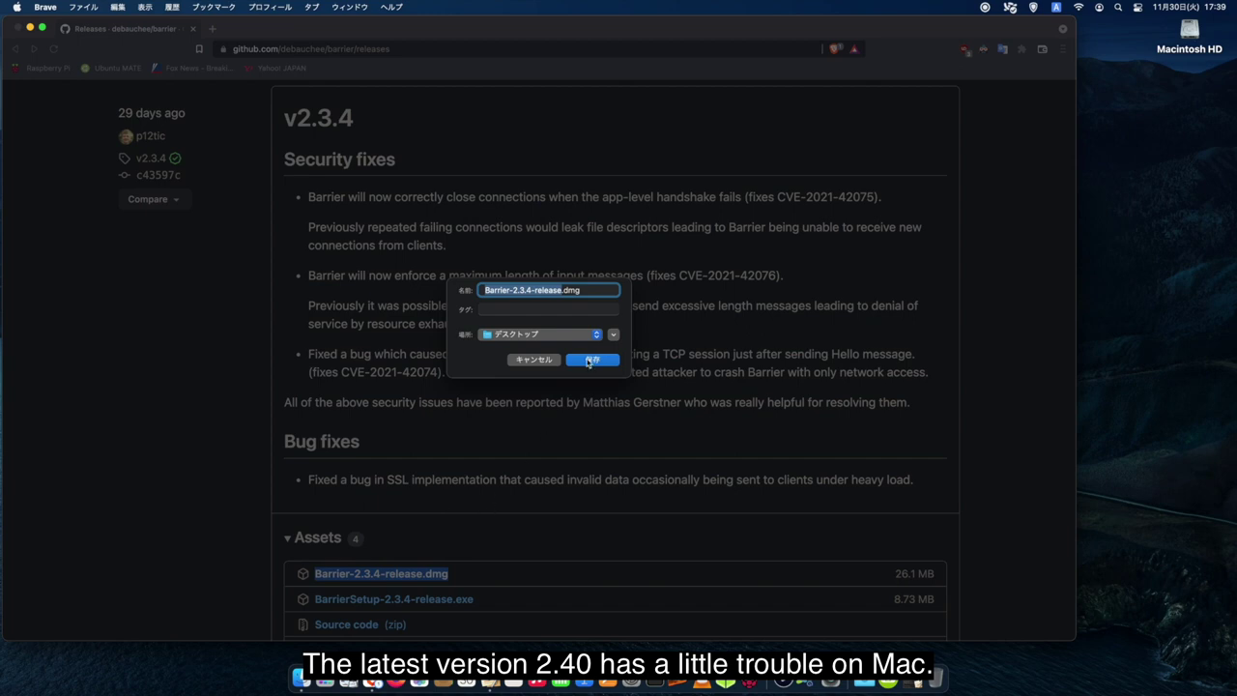
{"action": "left_click", "coordinate": [587, 360]}
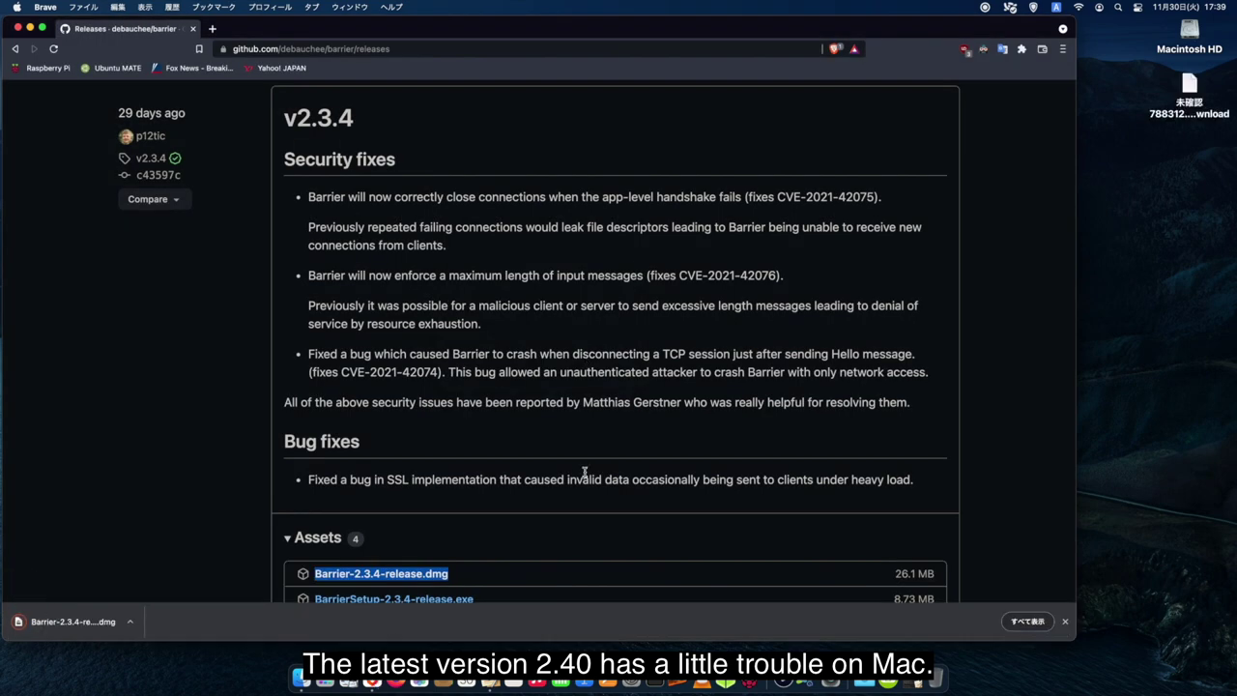
{"action": "double_click", "coordinate": [1189, 92]}
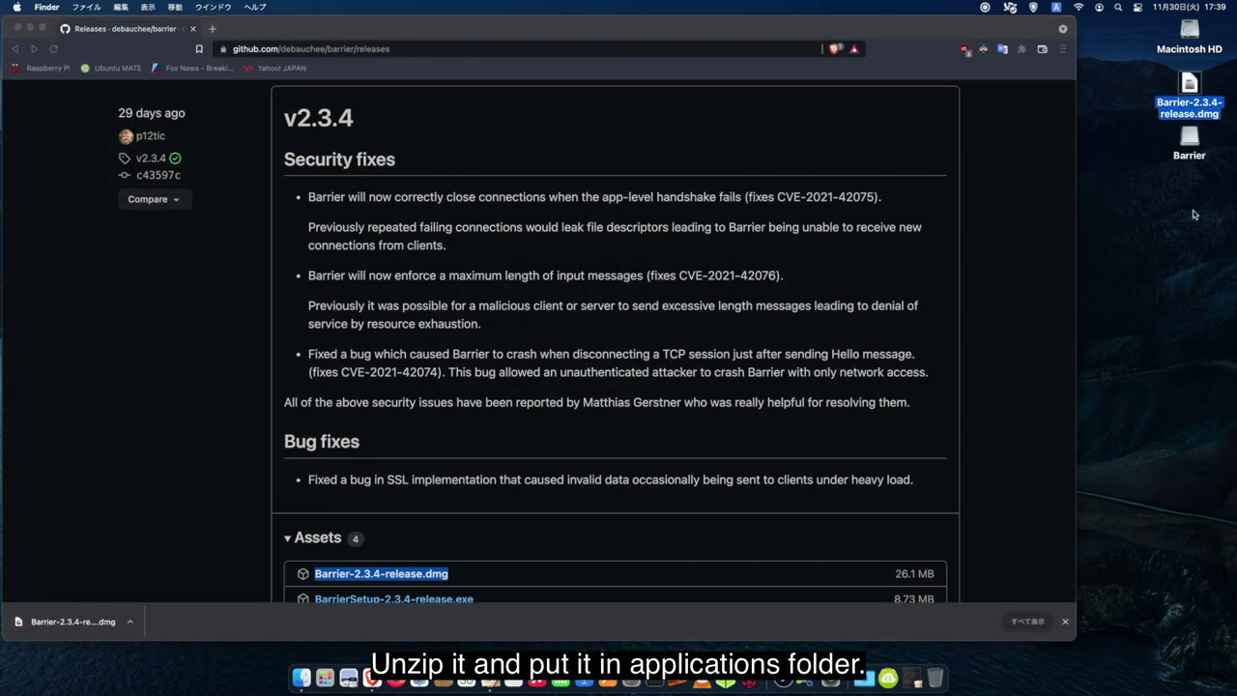
{"action": "left_click", "coordinate": [394, 169]}
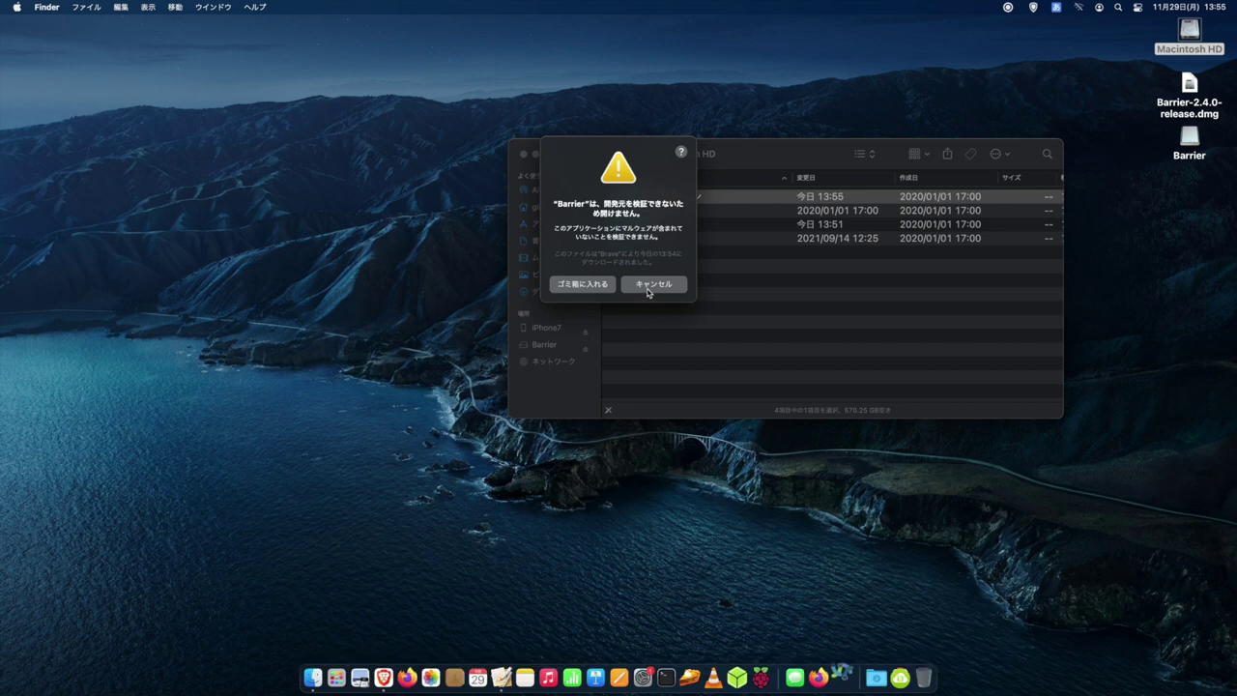
Step: Cancel the unverified developer warning and allow the blocked Barrier app to open through the Security & Privacy settings
{"action": "left_click", "coordinate": [646, 287]}
{"action": "left_click", "coordinate": [643, 678]}
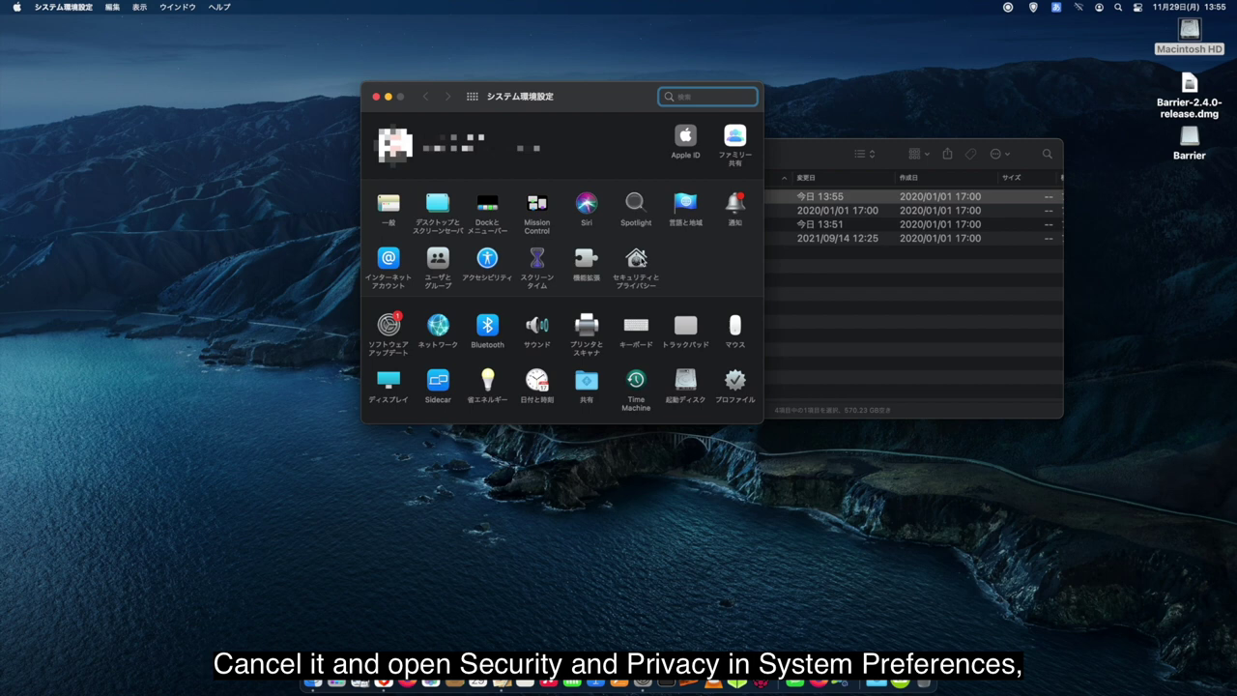
{"action": "left_click", "coordinate": [635, 260]}
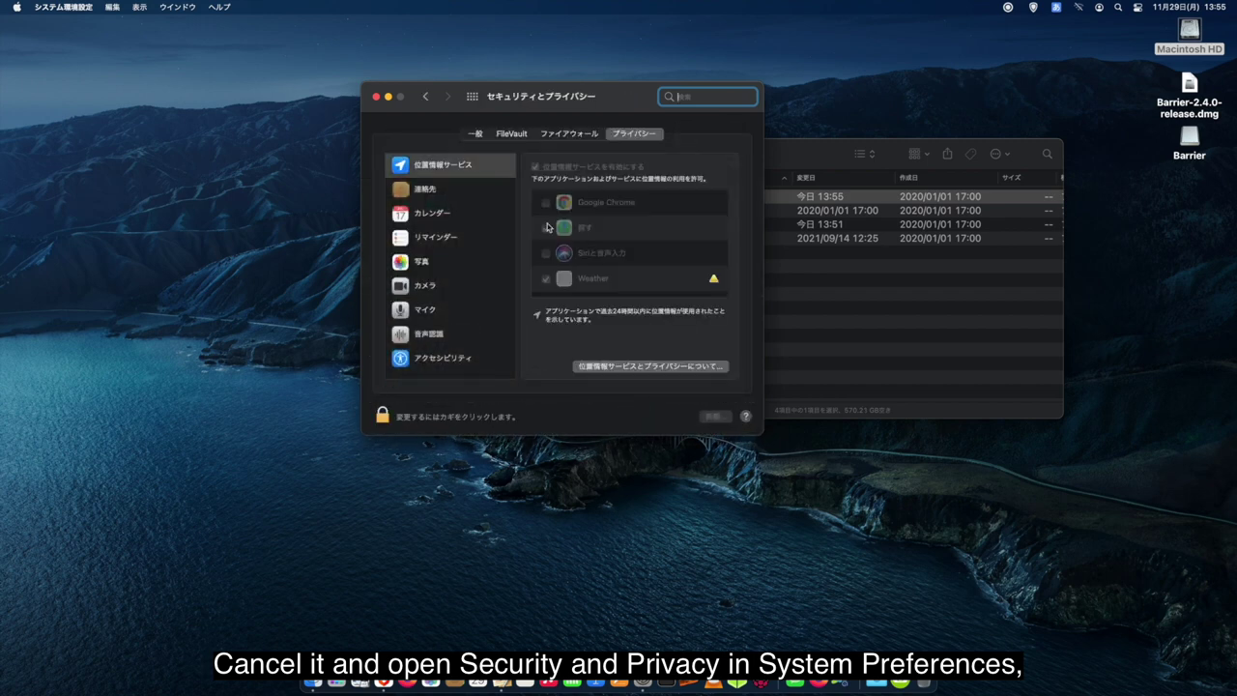
{"action": "left_click", "coordinate": [482, 138]}
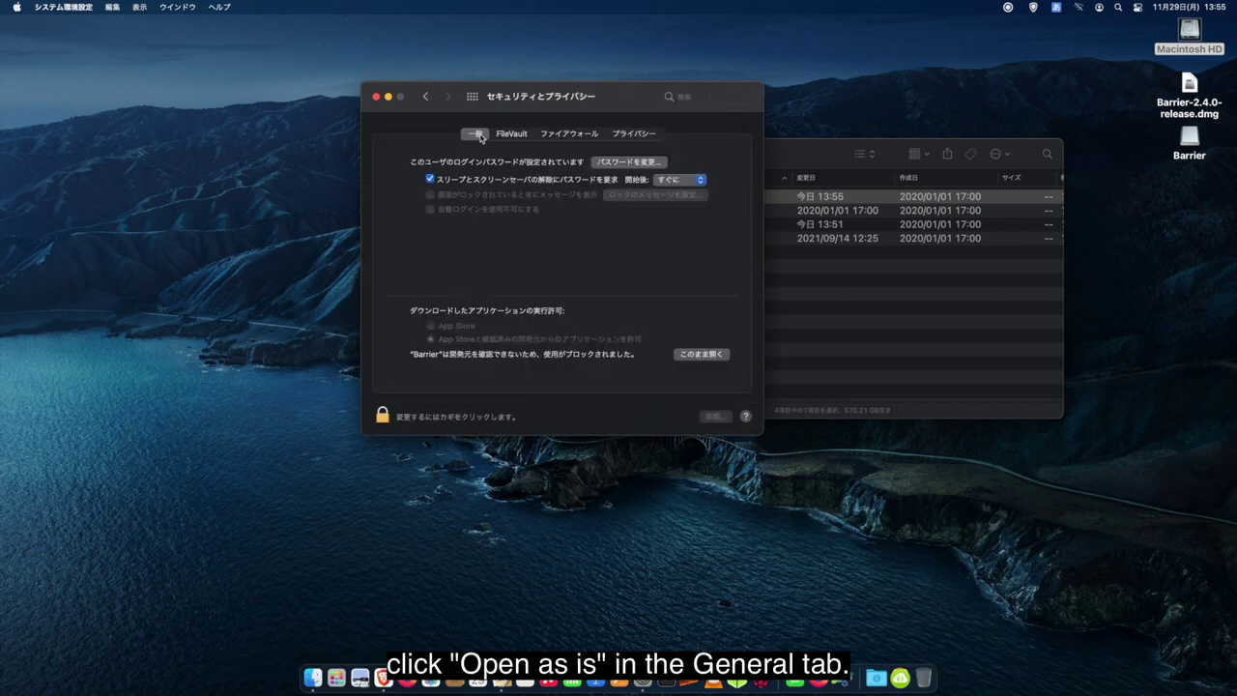
{"action": "left_click", "coordinate": [704, 355]}
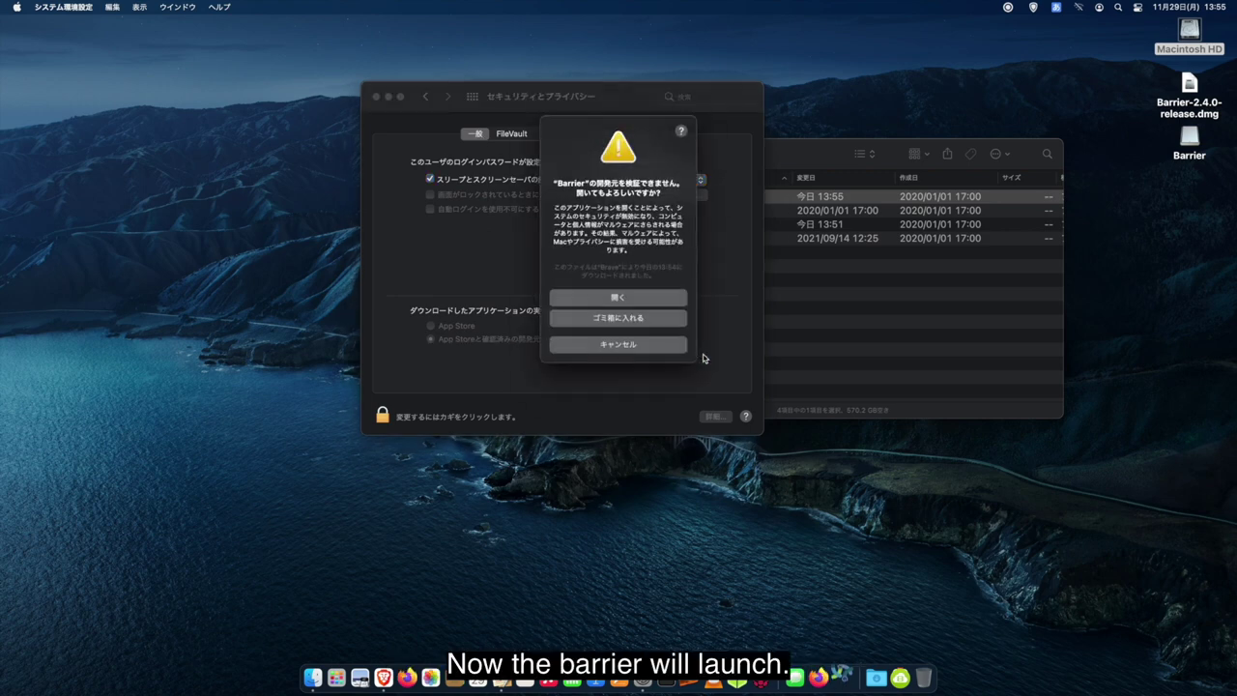
{"action": "left_click", "coordinate": [637, 300]}
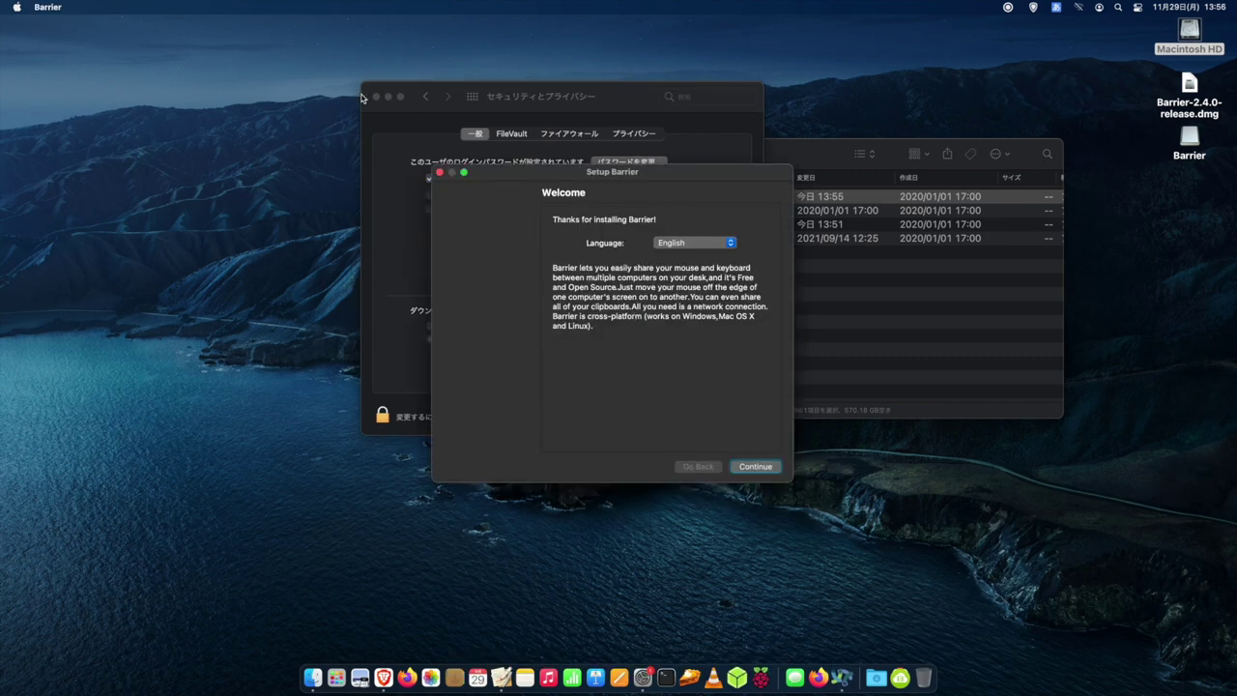
Step: Complete the Barrier setup on the Mac with Japanese (日本語) as the language and the server role
{"action": "left_click", "coordinate": [716, 243]}
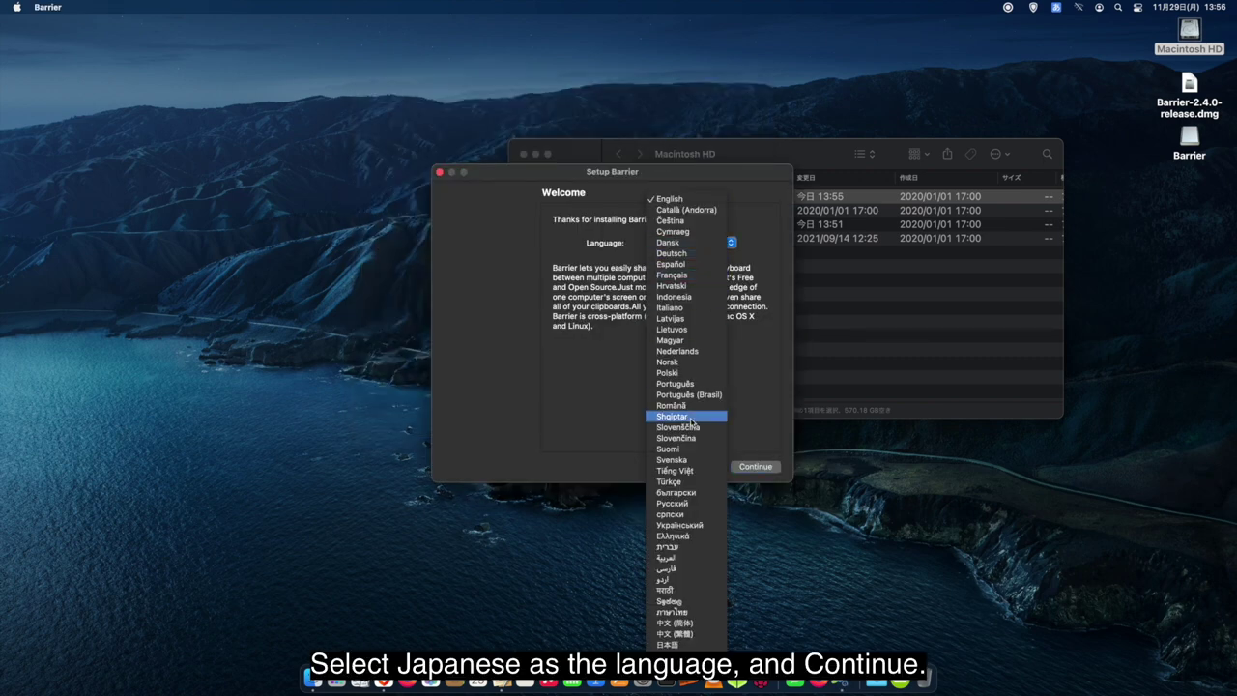
{"action": "left_click", "coordinate": [704, 641]}
{"action": "left_click", "coordinate": [764, 469]}
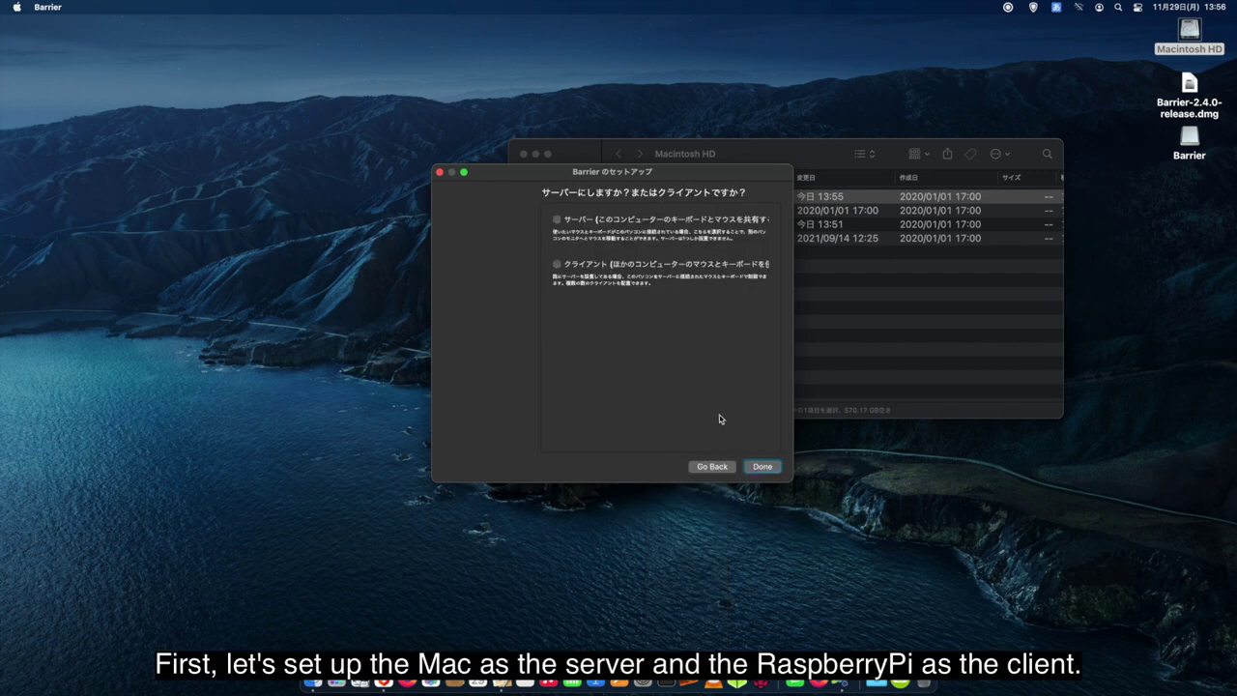
{"action": "left_click", "coordinate": [557, 222]}
{"action": "left_click", "coordinate": [757, 470]}
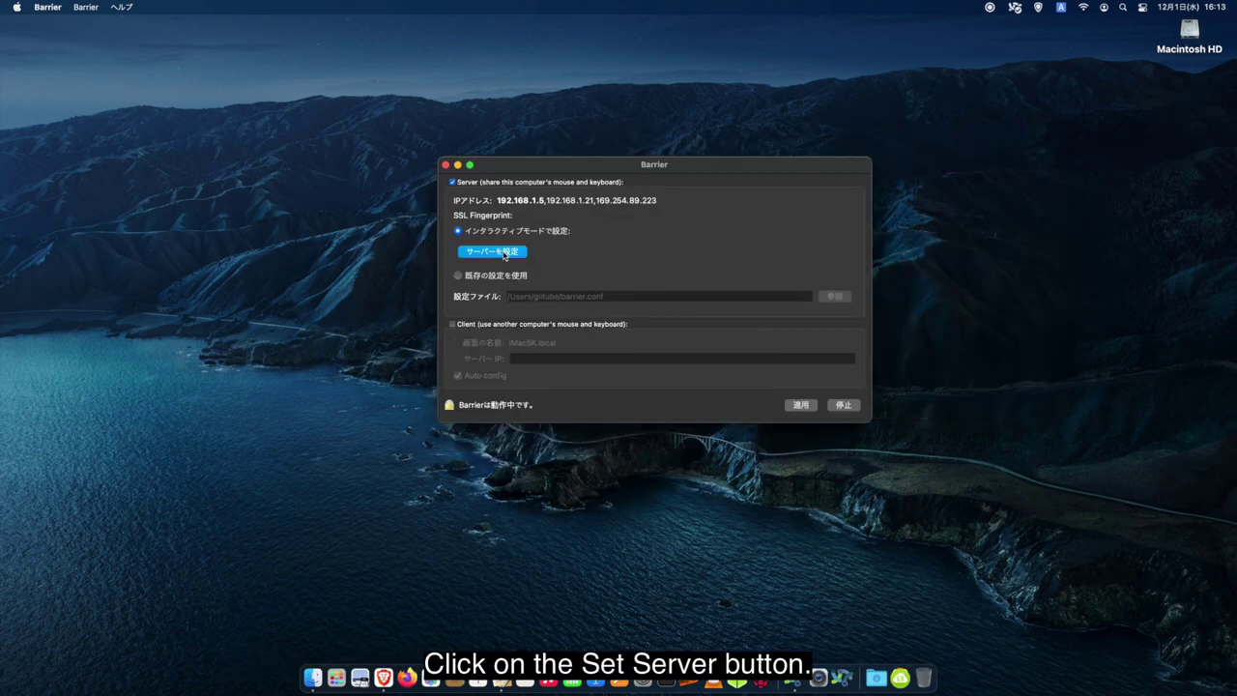
Step: Add a client screen named raspberrypi directly left of iMac5K.local in the server configuration and accept the layout
{"action": "left_click", "coordinate": [493, 252]}
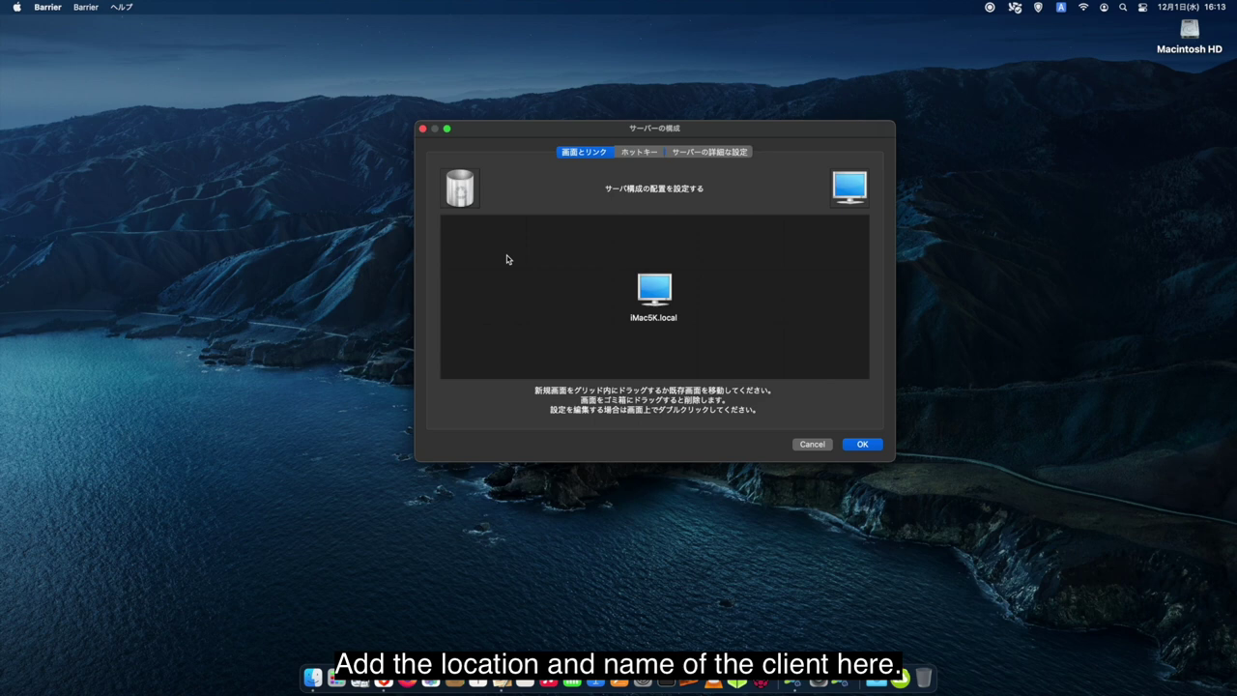
{"action": "left_click_drag", "start_coordinate": [844, 189], "coordinate": [583, 295]}
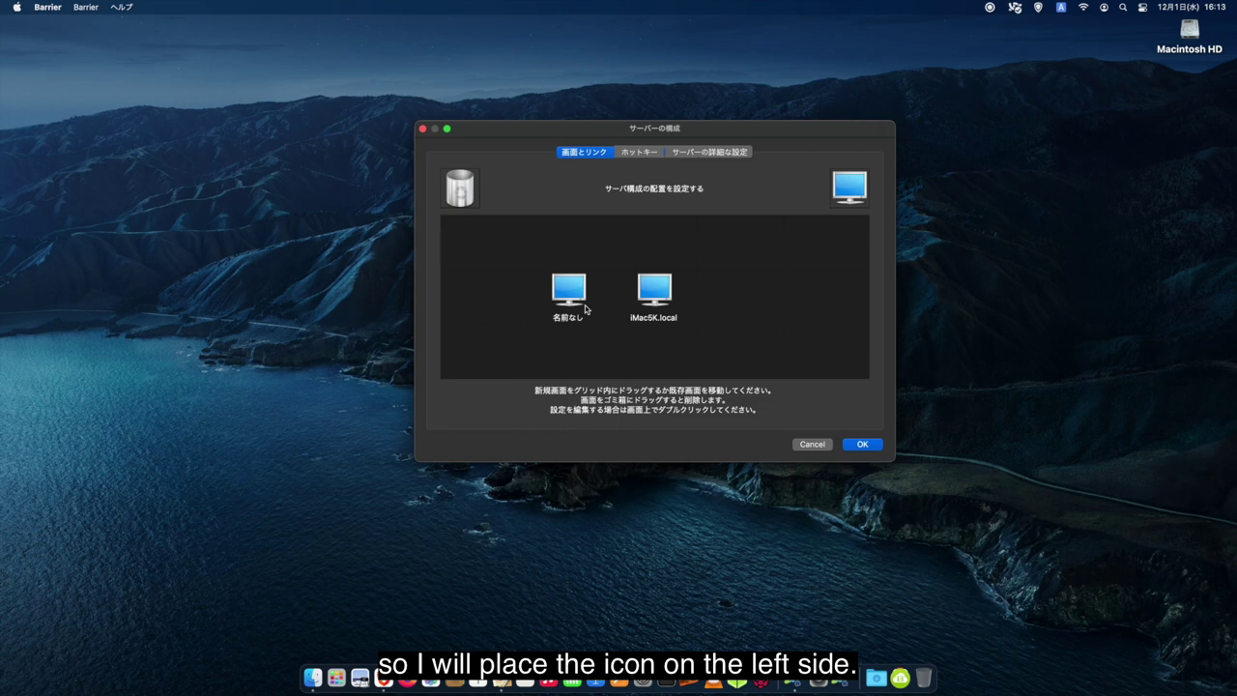
{"action": "double_click", "coordinate": [576, 321]}
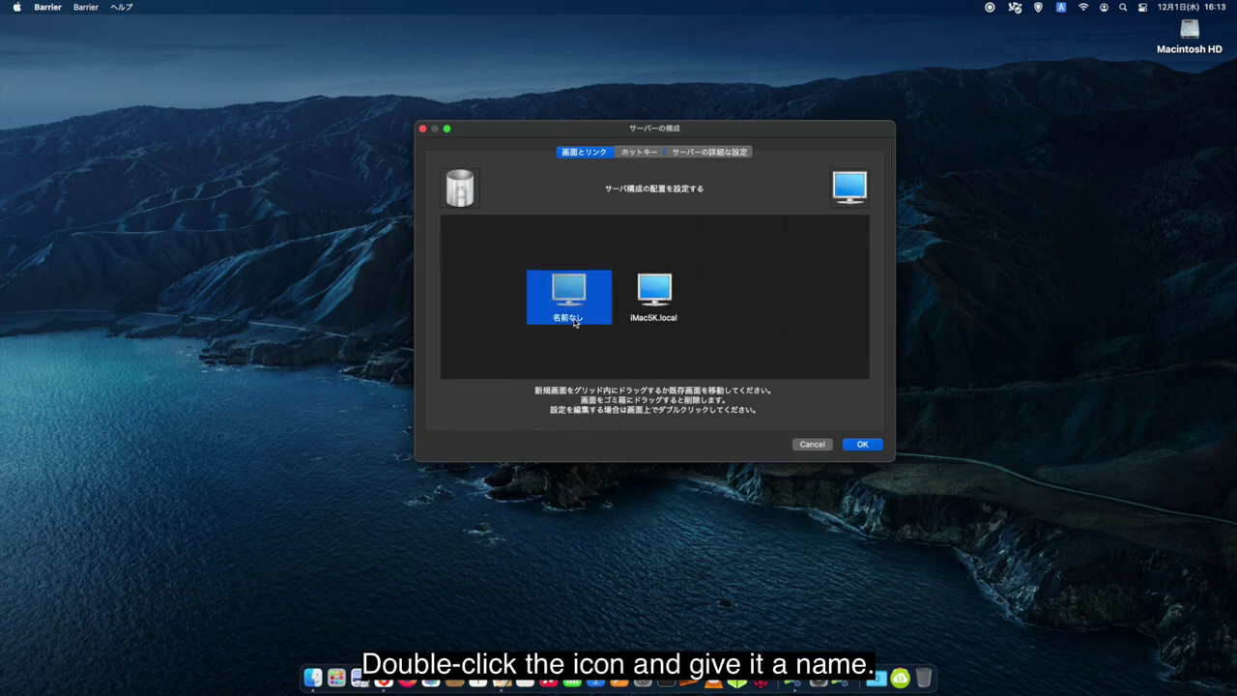
{"action": "type", "text": "raspbe"}
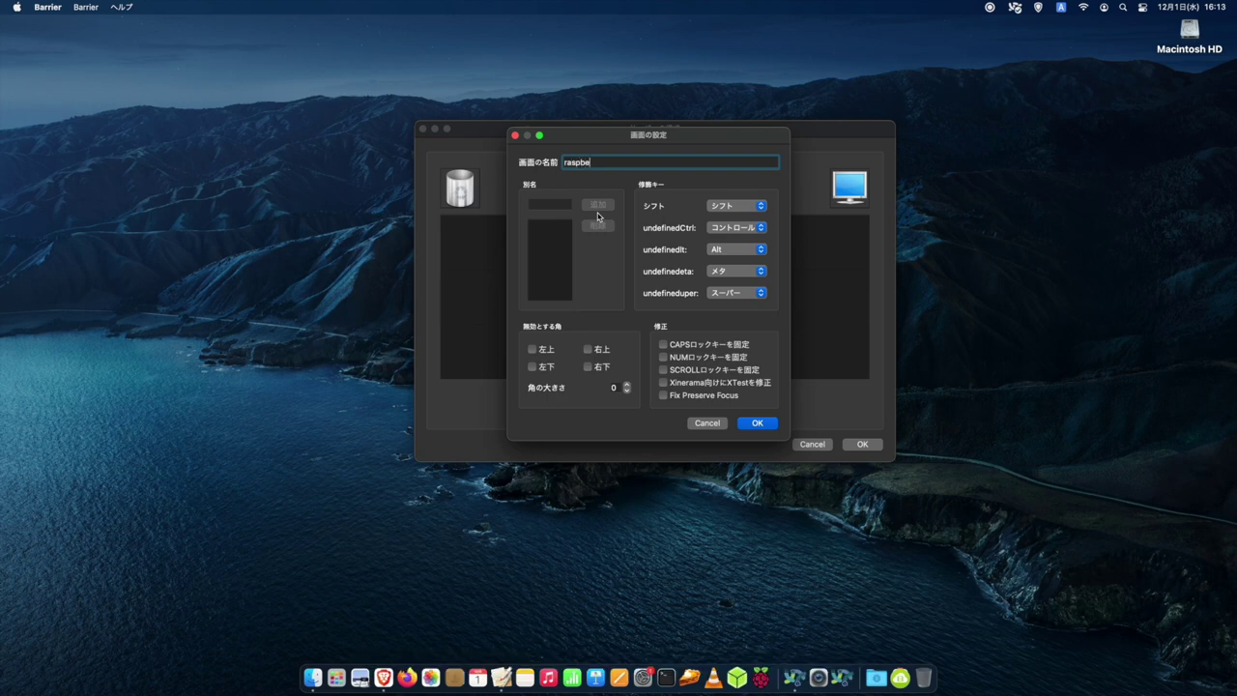
{"action": "type", "text": "rrypi"}
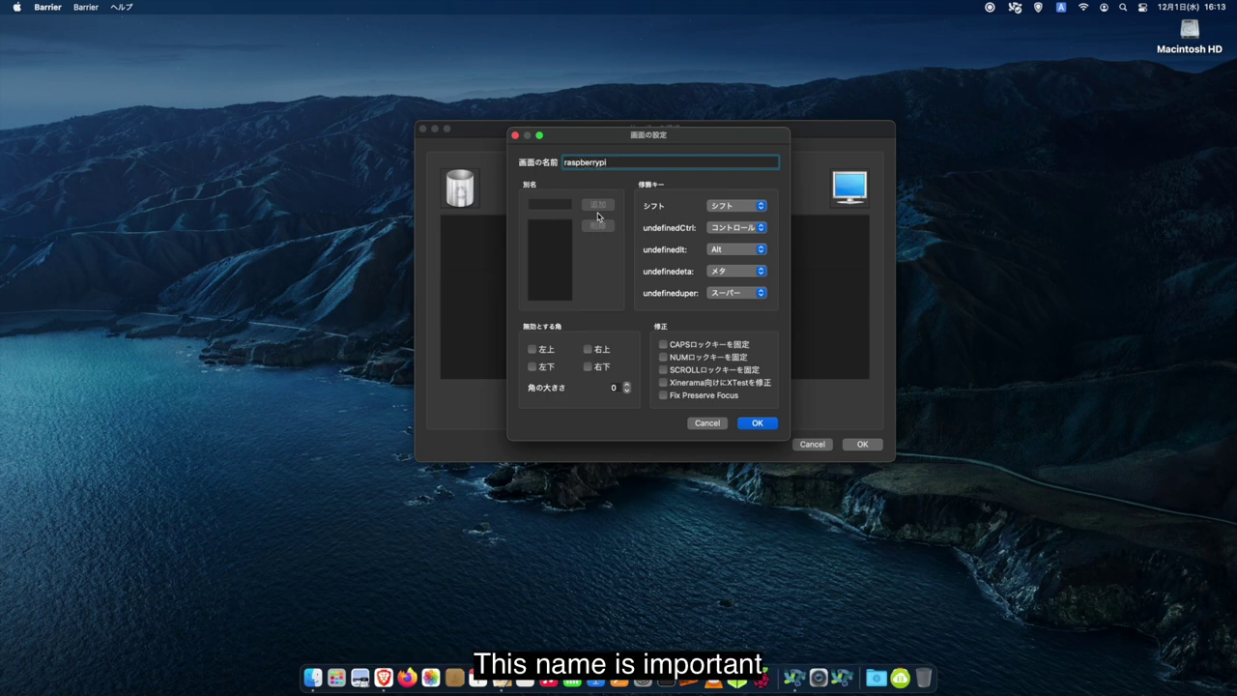
{"action": "left_click", "coordinate": [759, 425]}
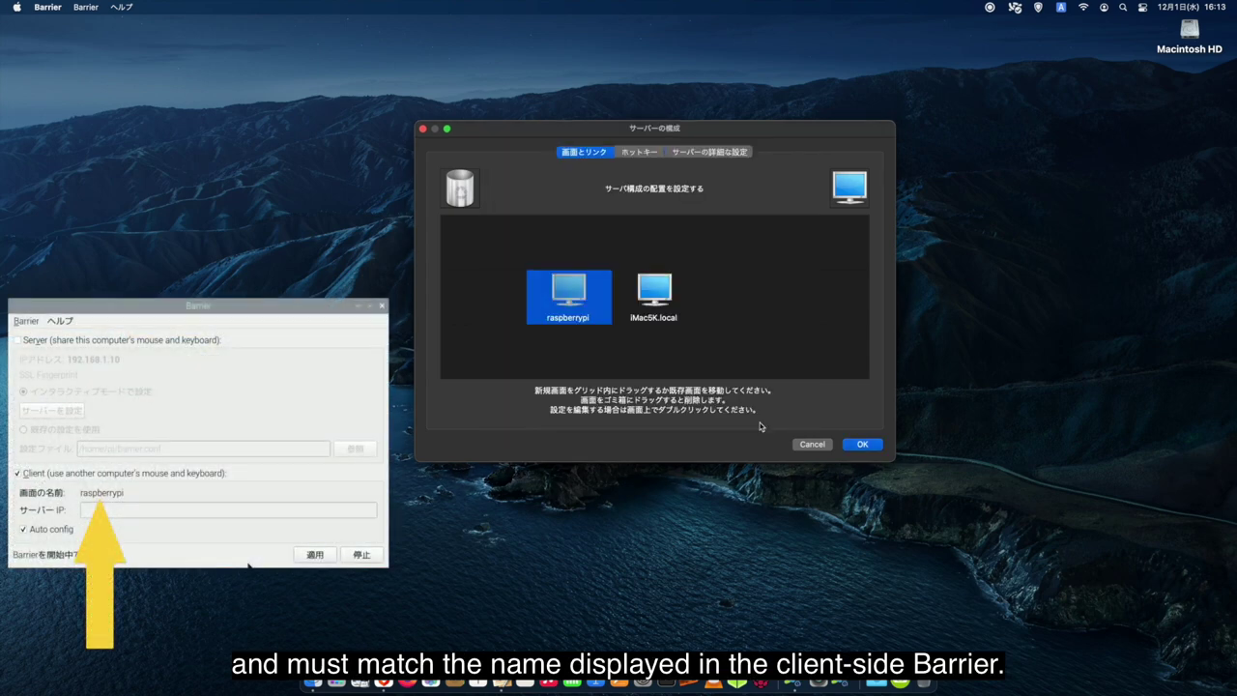
{"action": "left_click", "coordinate": [864, 445]}
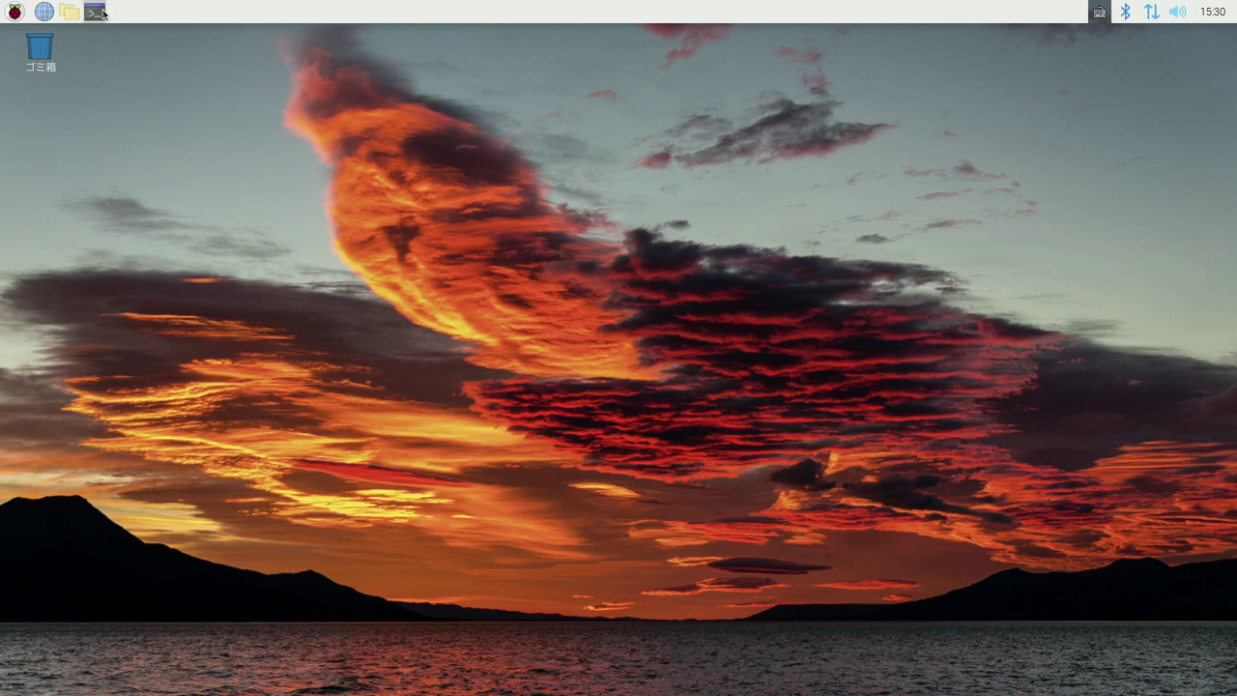
Step: Switch to the Raspberry Pi, install Barrier in a terminal with "sudo apt install barrier", and close the terminal
{"action": "type", "text": "sudo apt install barrier"}
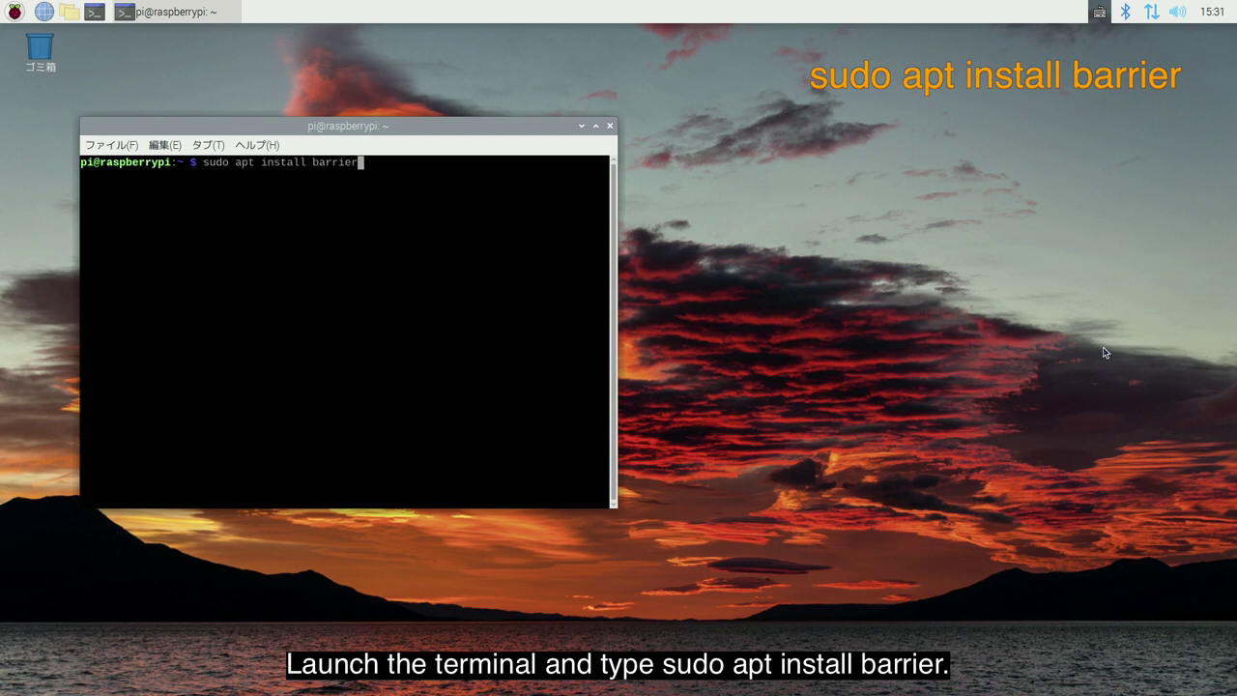
{"action": "key", "text": "Return"}
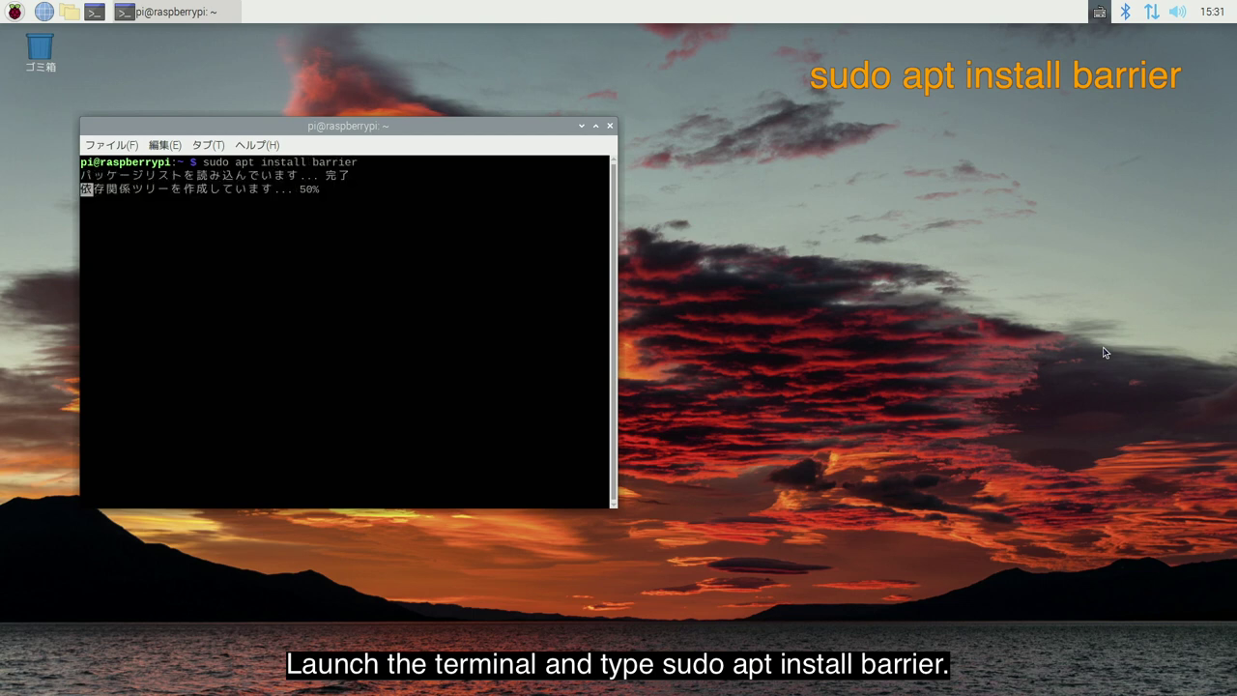
{"action": "type", "text": "y"}
{"action": "key", "text": "Return"}
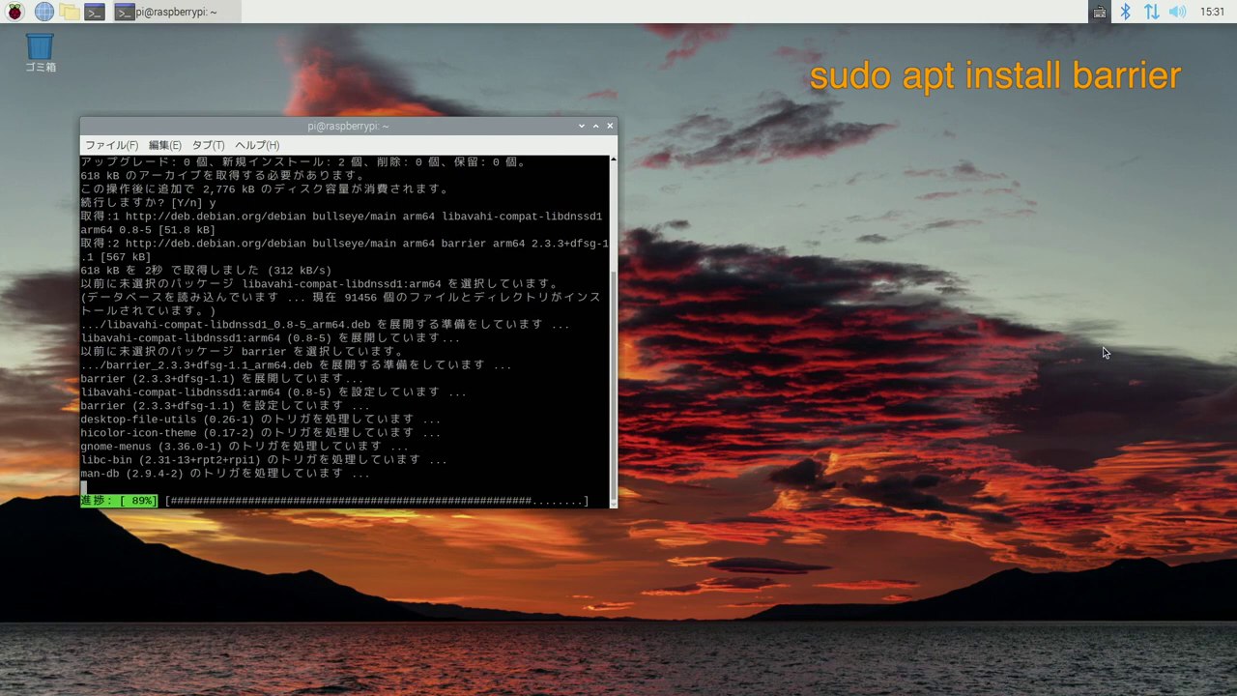
{"action": "key", "text": "ctrl+d"}
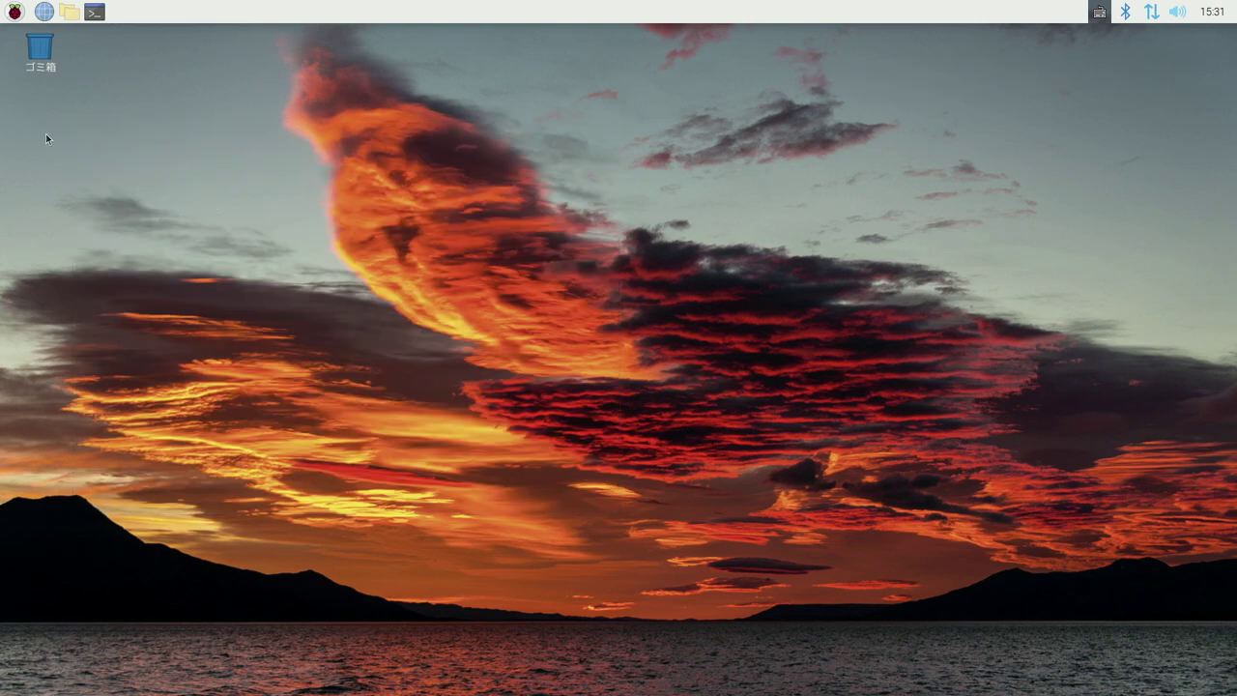
Step: Launch Barrier on the Raspberry Pi and set its setup language to Japanese (日本語)
{"action": "left_click", "coordinate": [14, 12]}
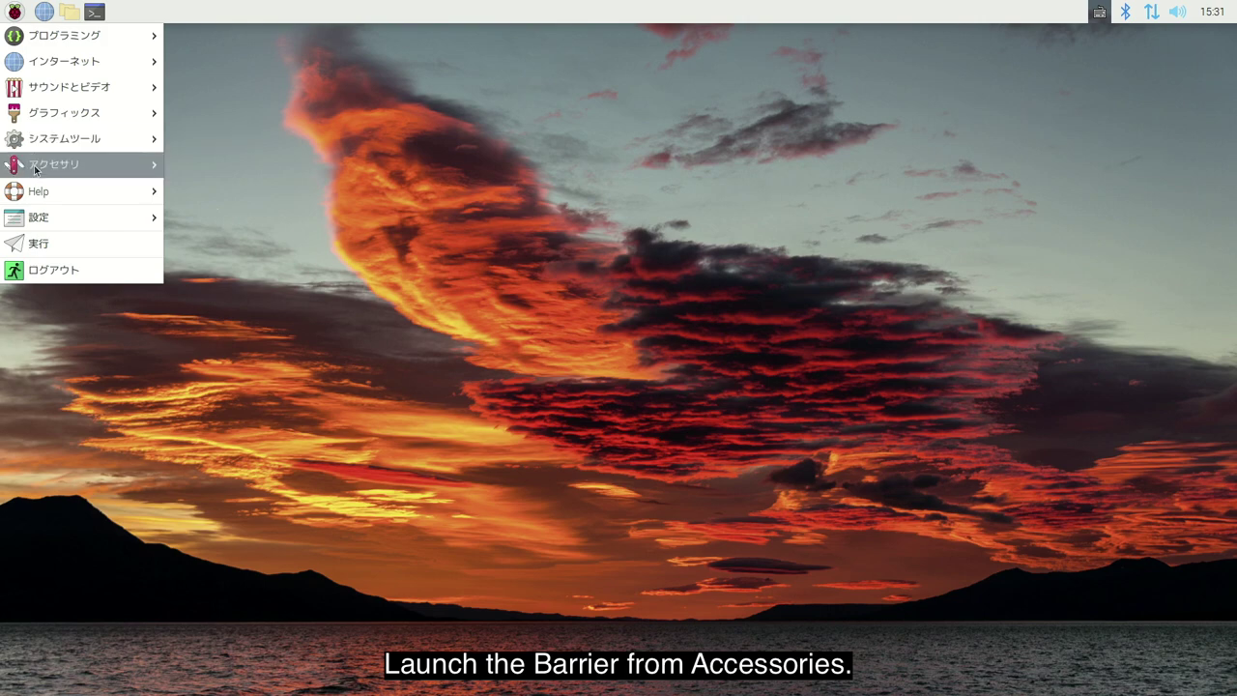
{"action": "mouse_move", "coordinate": [87, 164]}
{"action": "left_click", "coordinate": [284, 167]}
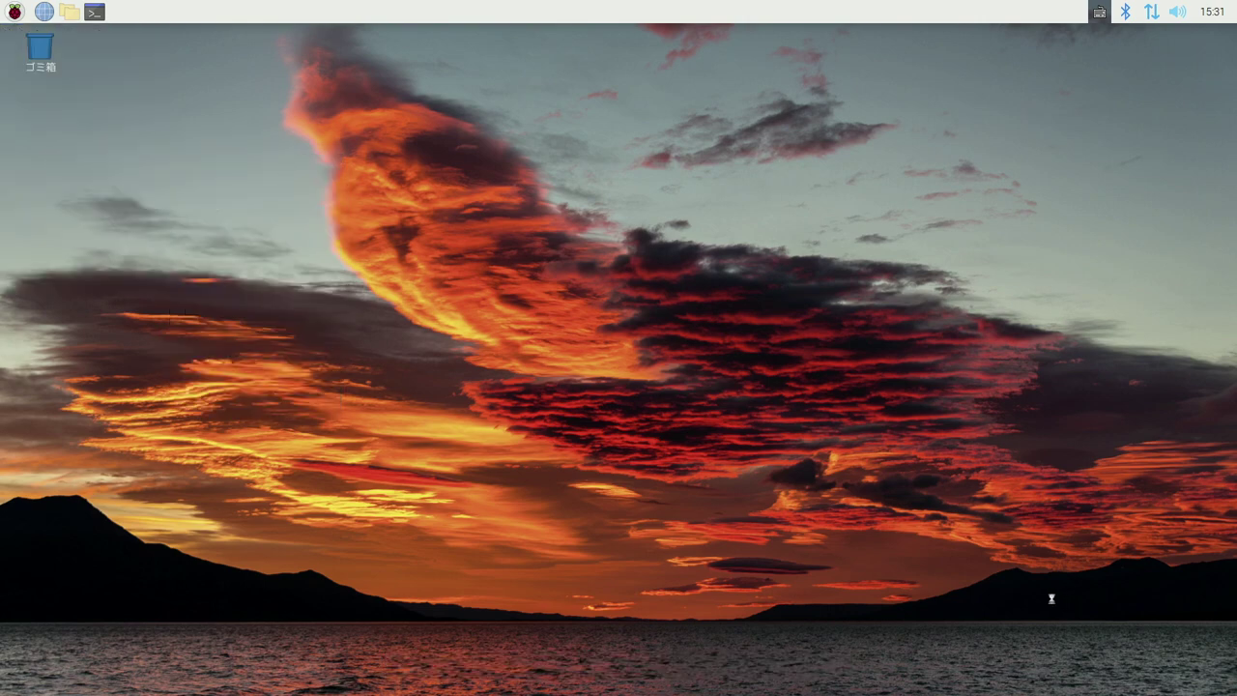
{"action": "left_click", "coordinate": [635, 254]}
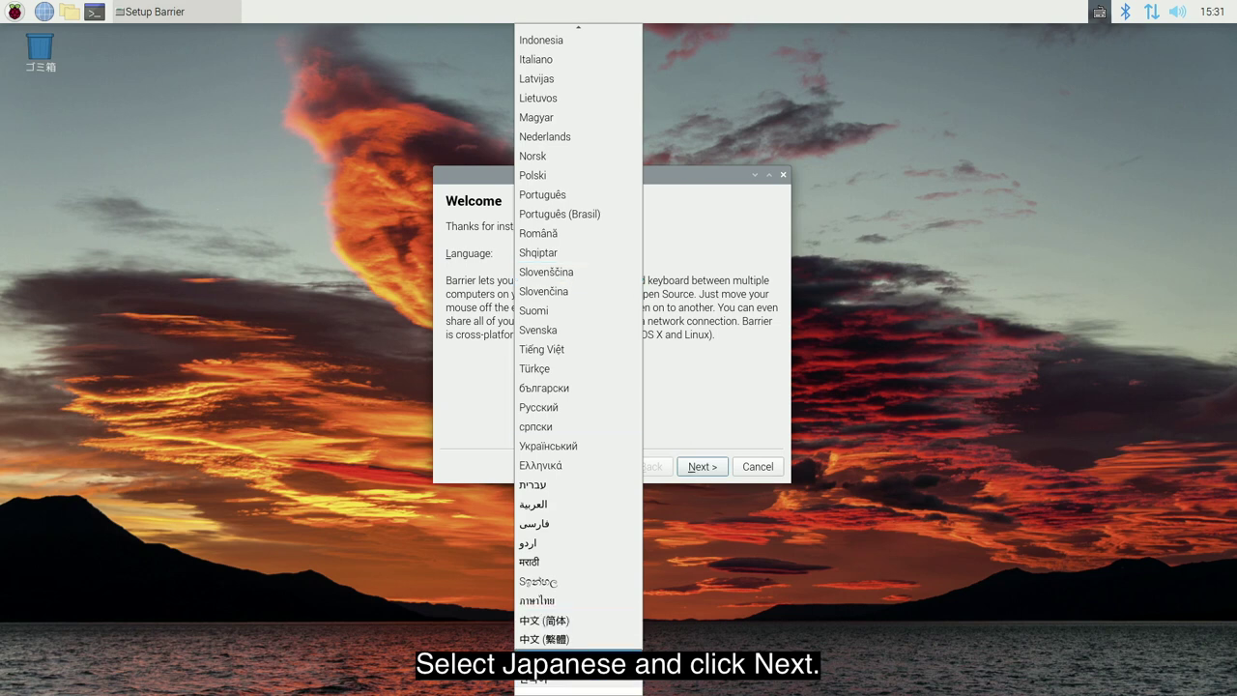
{"action": "left_click", "coordinate": [578, 663]}
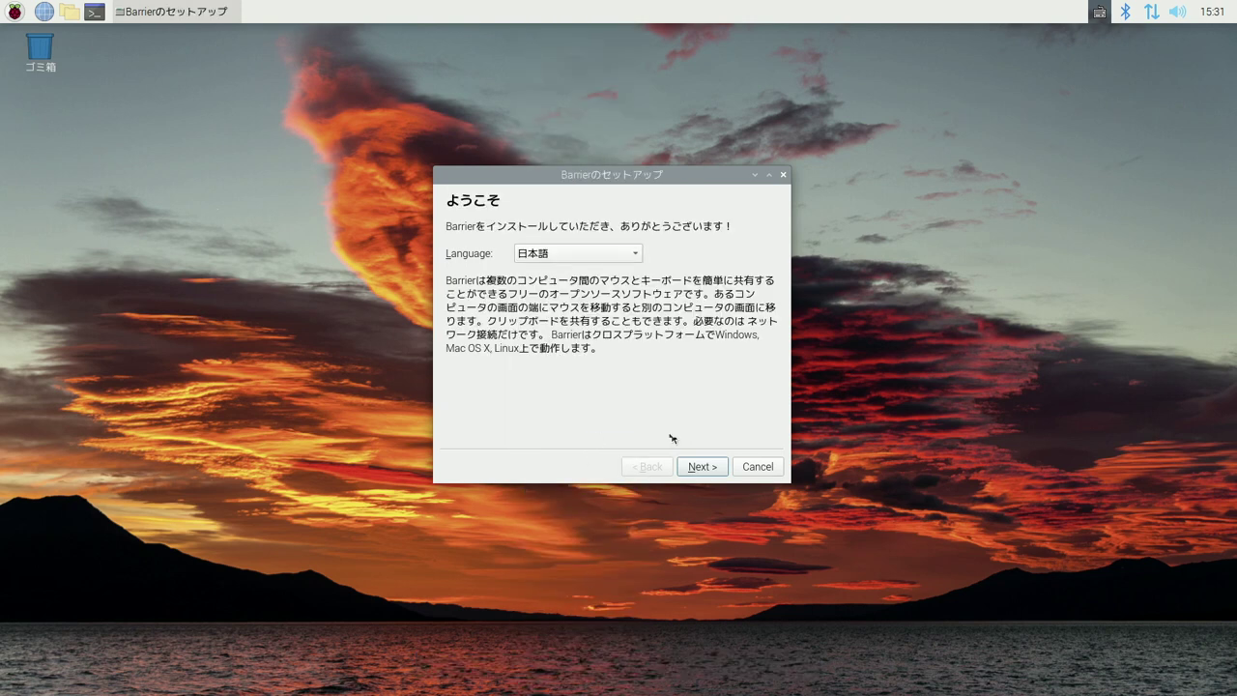
{"action": "left_click", "coordinate": [716, 468]}
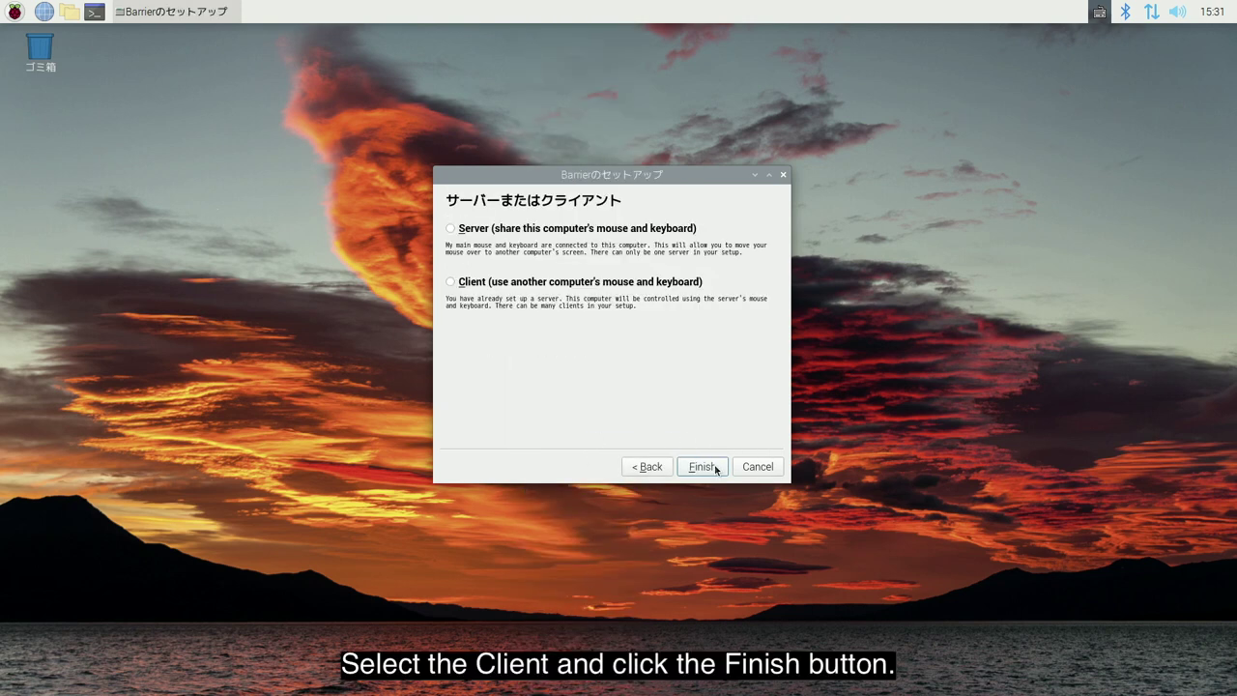
Step: Finish the setup with the Client role and trust the server's fingerprint to connect to the Mac
{"action": "left_click", "coordinate": [702, 468]}
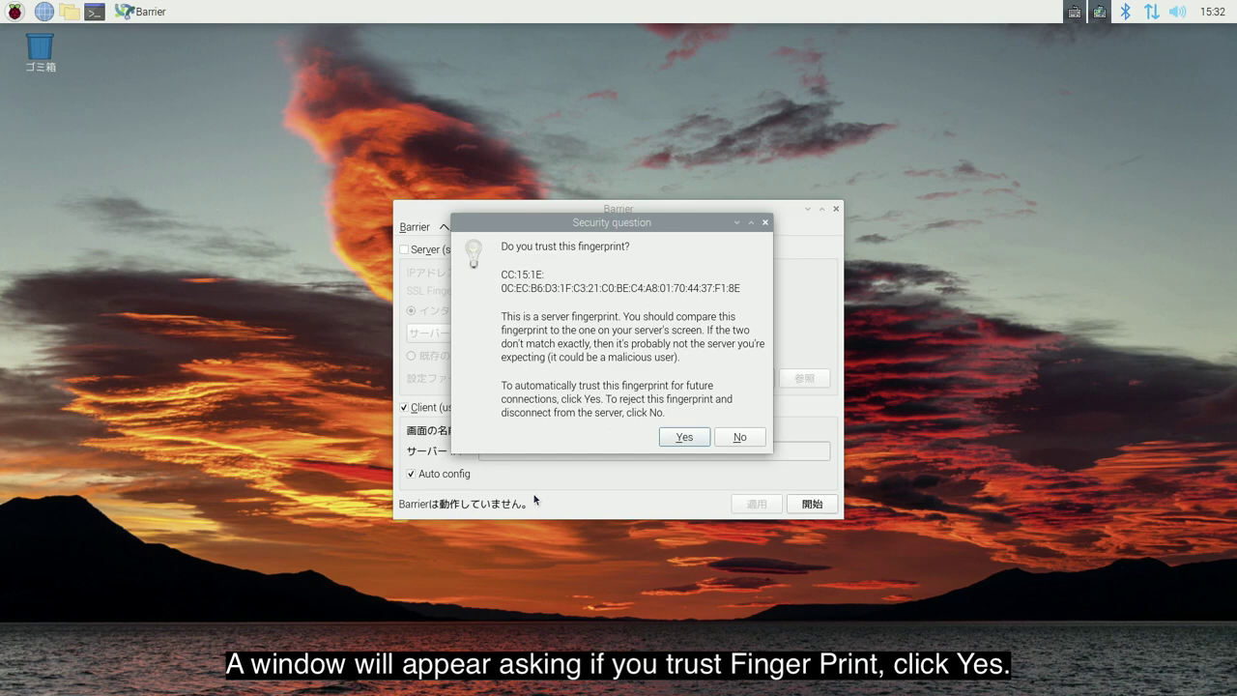
{"action": "left_click", "coordinate": [684, 438]}
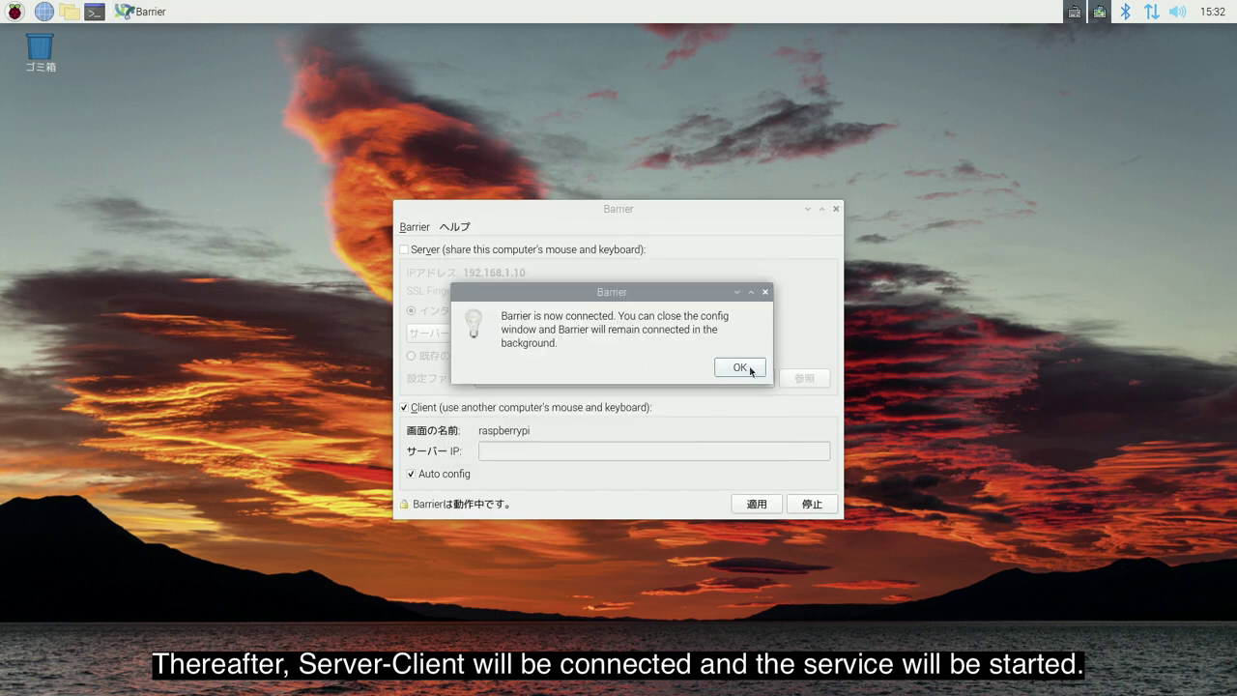
{"action": "left_click", "coordinate": [740, 367]}
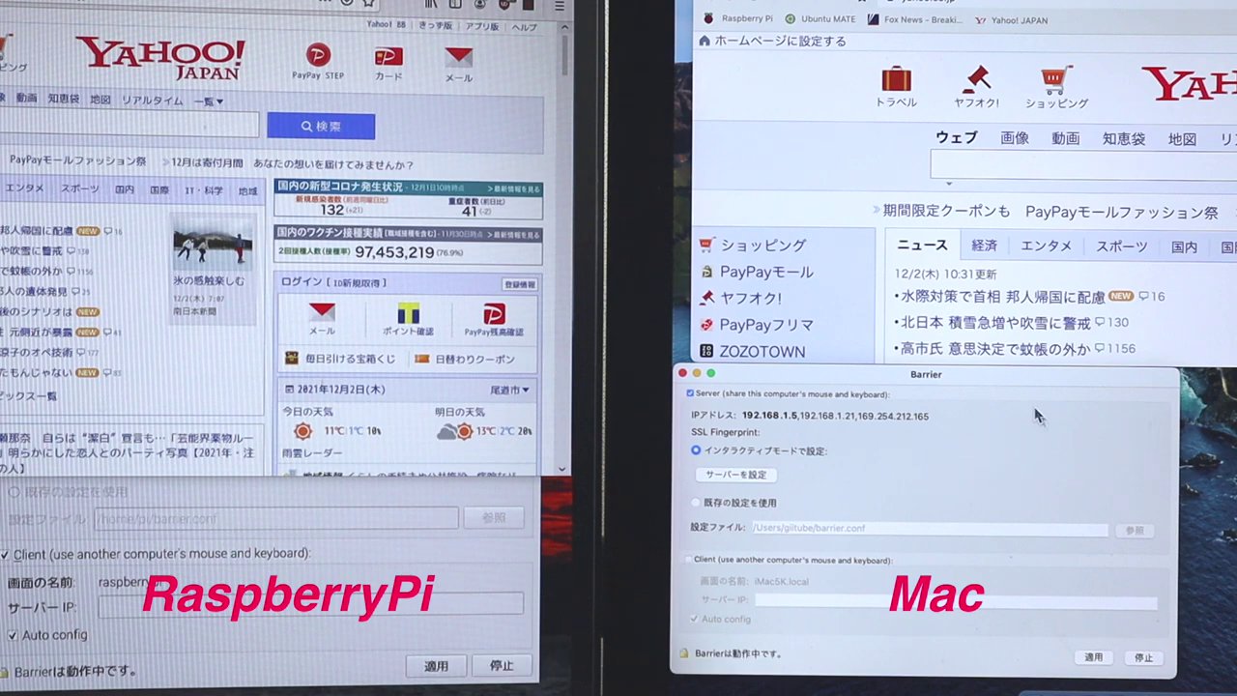
Step: Test the Mac's shared mouse by scrolling the Yahoo! JAPAN page on both the Mac and the Raspberry Pi
{"action": "scroll", "coordinate": [1012, 316], "scroll_direction": "down", "scroll_amount": 3}
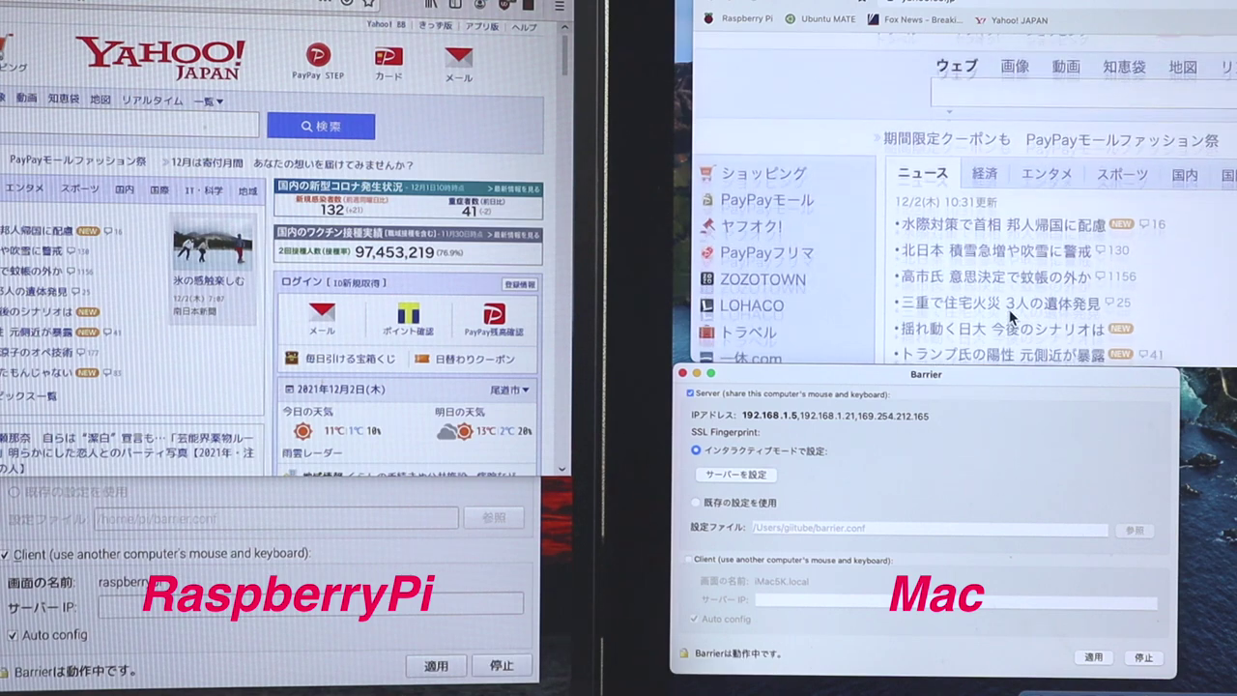
{"action": "scroll", "coordinate": [1012, 316], "scroll_direction": "up", "scroll_amount": 3}
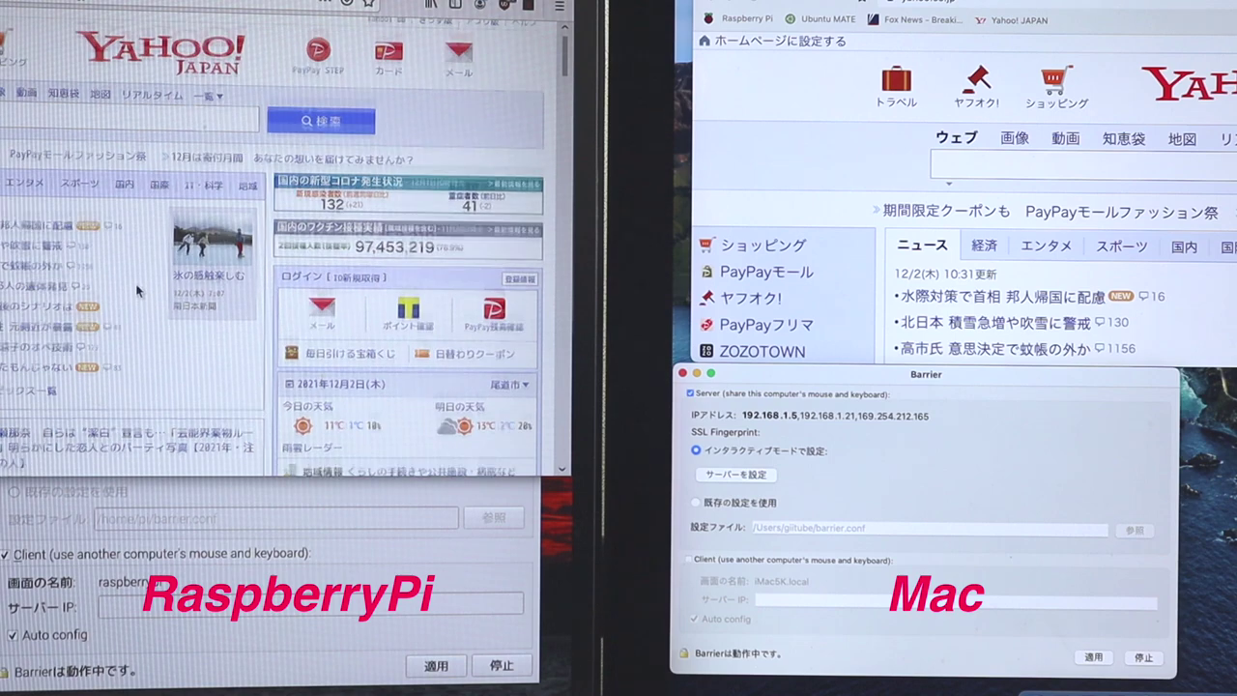
{"action": "scroll", "coordinate": [145, 289], "scroll_direction": "down", "scroll_amount": 10}
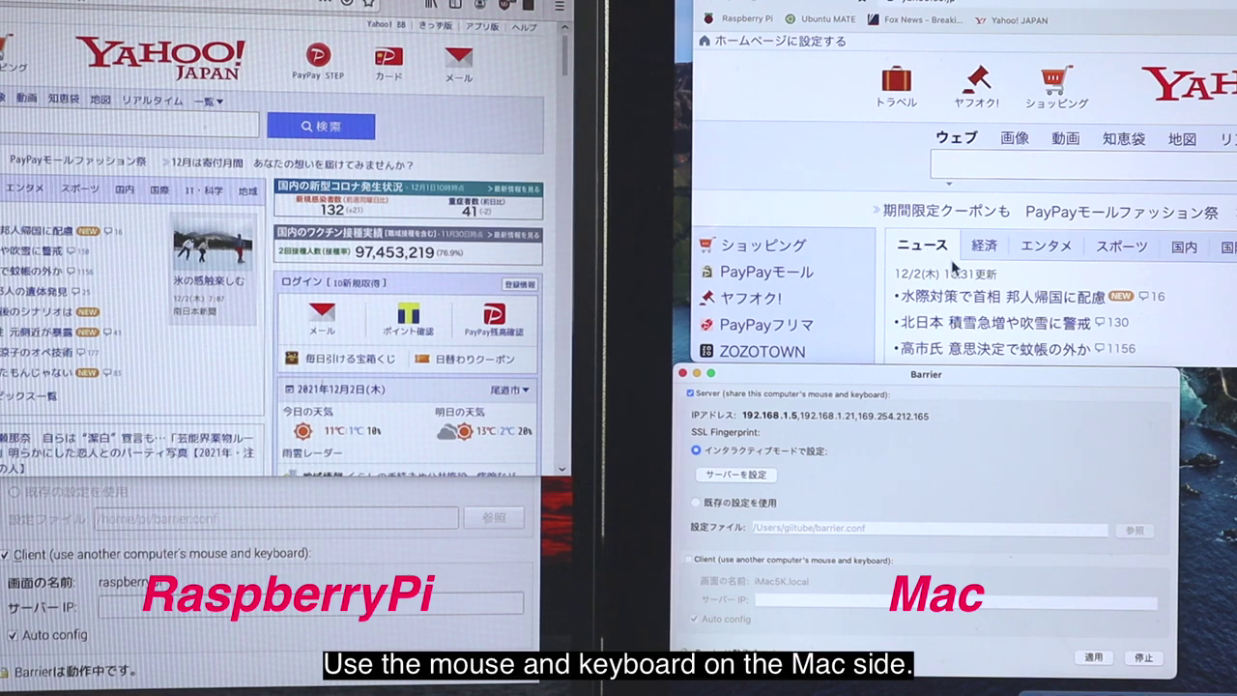
Step: Check that the shared mouse works on both monitors by scrolling the Yahoo! JAPAN page on the Mac, the Raspberry Pi and the Mac again
{"action": "scroll", "coordinate": [951, 268], "scroll_direction": "down", "scroll_amount": 1}
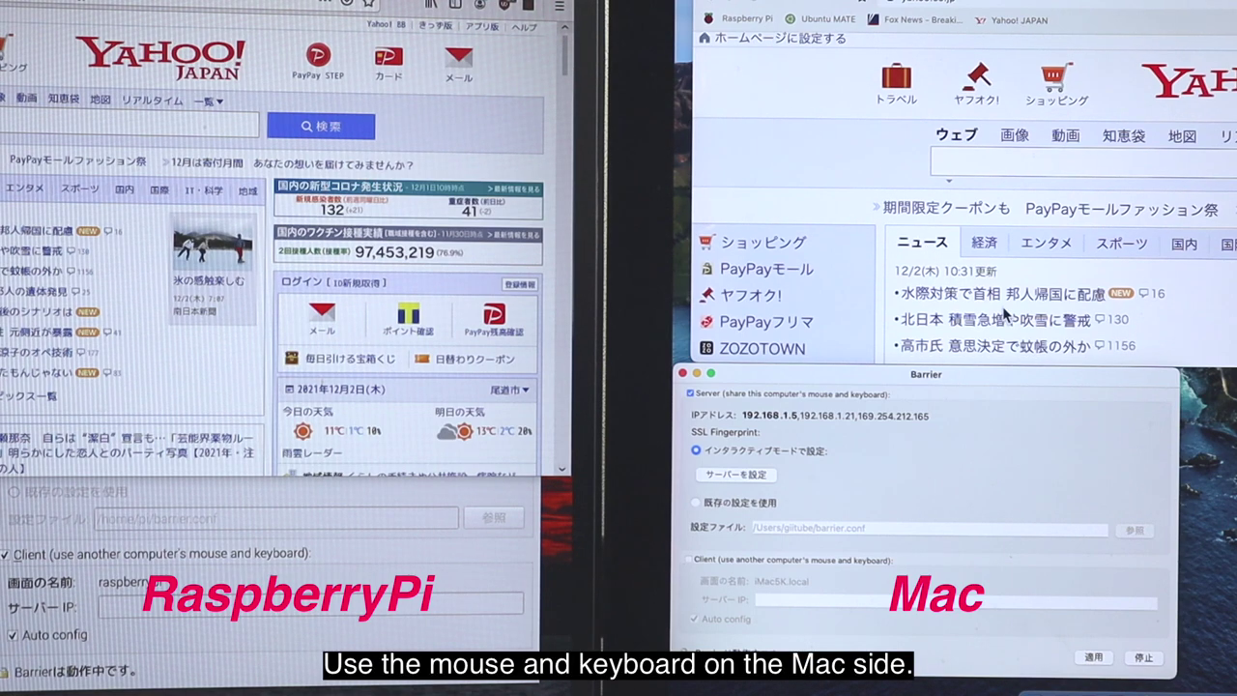
{"action": "scroll", "coordinate": [1005, 311], "scroll_direction": "down", "scroll_amount": 8}
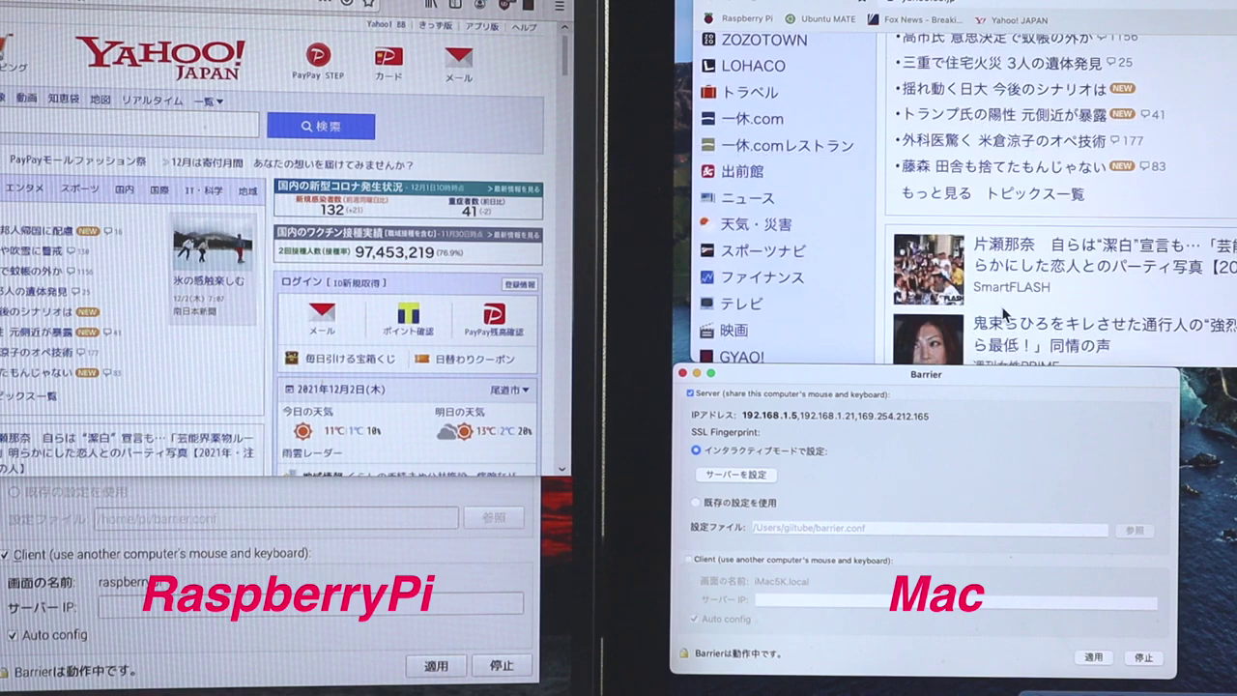
{"action": "scroll", "coordinate": [1005, 311], "scroll_direction": "up", "scroll_amount": 10}
{"action": "scroll", "coordinate": [1005, 311], "scroll_direction": "down", "scroll_amount": 8}
{"action": "scroll", "coordinate": [1005, 311], "scroll_direction": "up", "scroll_amount": 6}
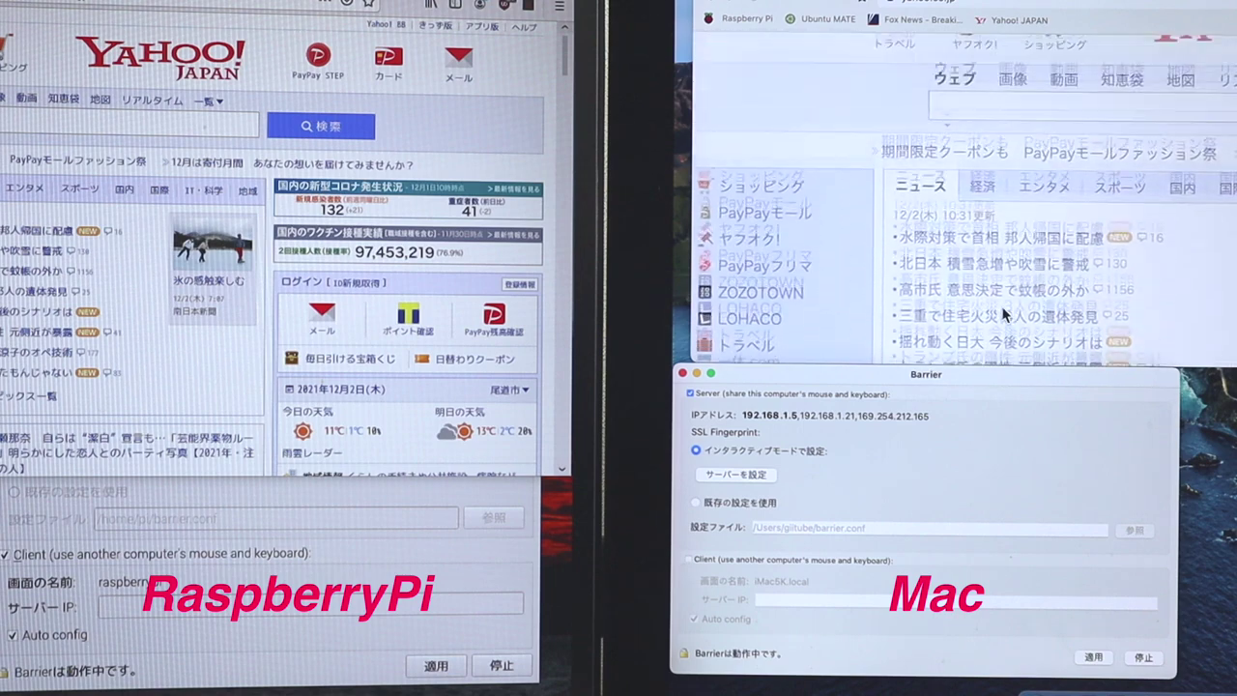
{"action": "scroll", "coordinate": [1005, 311], "scroll_direction": "up", "scroll_amount": 2}
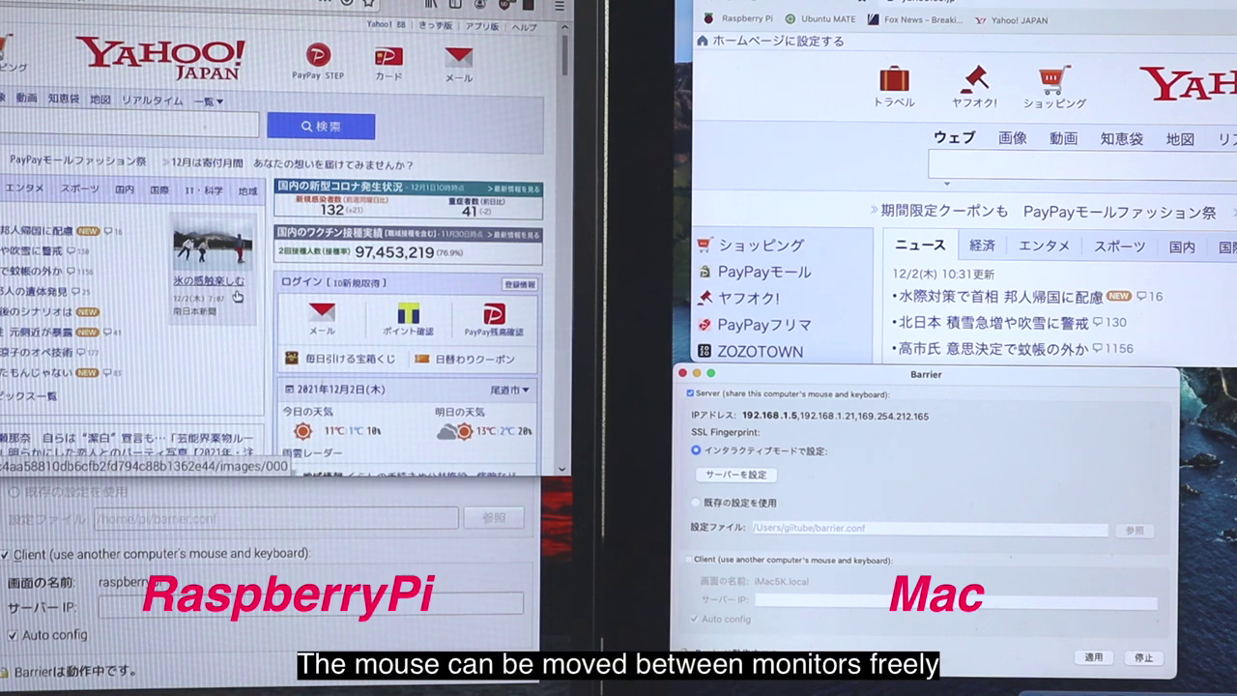
{"action": "scroll", "coordinate": [72, 309], "scroll_direction": "down", "scroll_amount": 20}
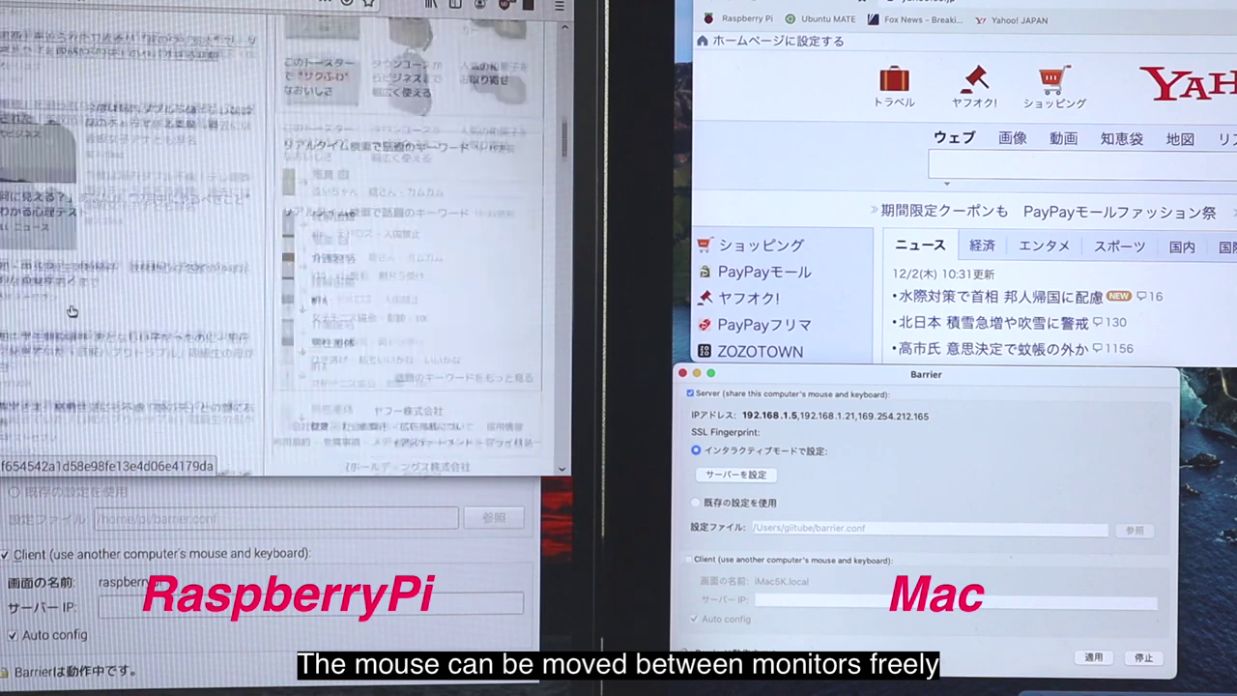
{"action": "scroll", "coordinate": [71, 310], "scroll_direction": "down", "scroll_amount": 10}
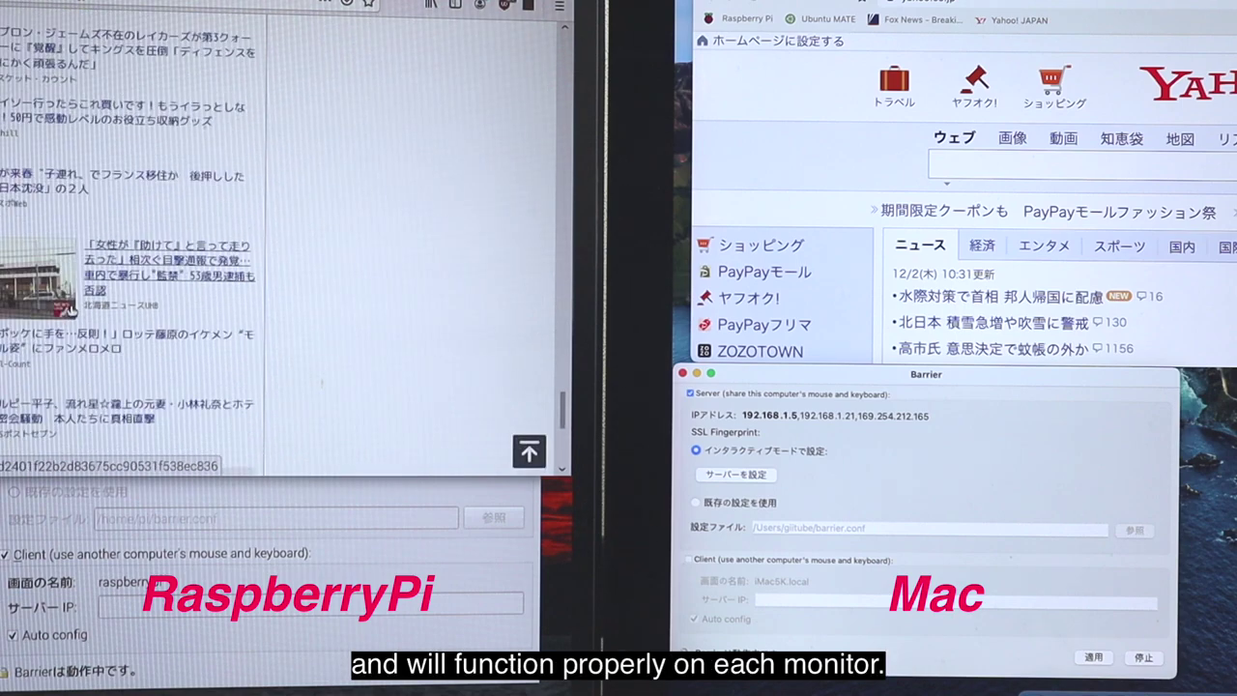
{"action": "scroll", "coordinate": [71, 311], "scroll_direction": "up", "scroll_amount": 20}
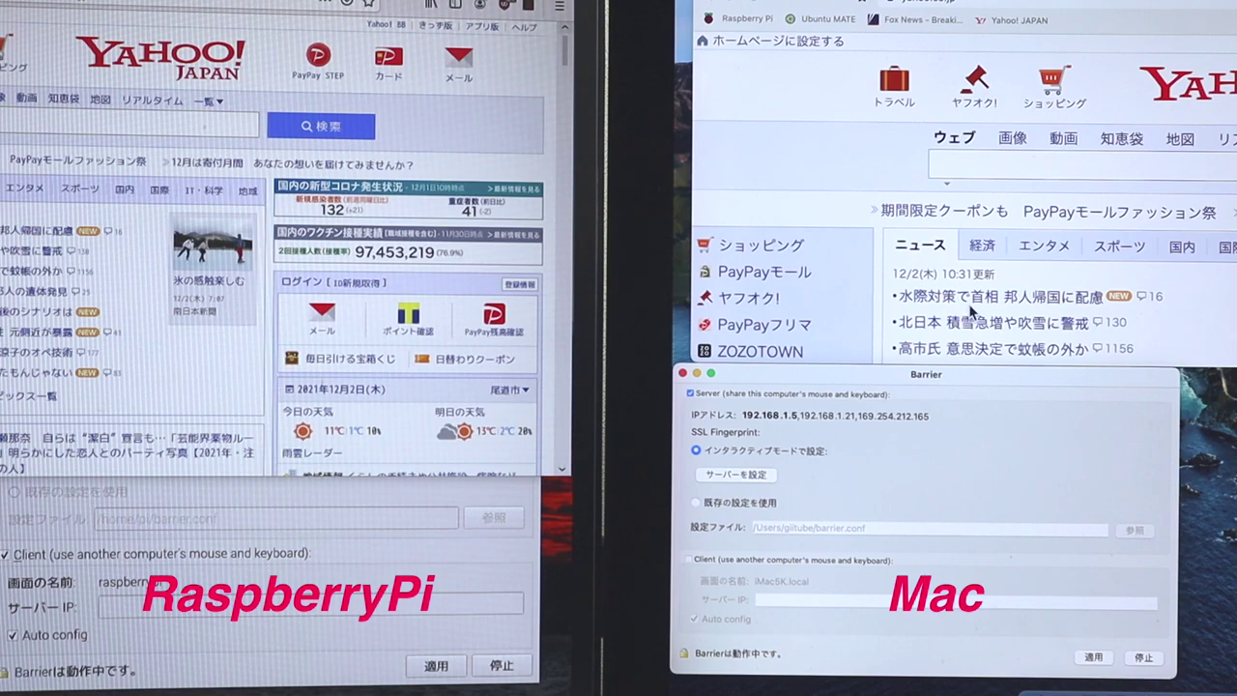
{"action": "scroll", "coordinate": [969, 303], "scroll_direction": "down", "scroll_amount": 15}
{"action": "scroll", "coordinate": [968, 303], "scroll_direction": "down", "scroll_amount": 15}
{"action": "scroll", "coordinate": [968, 304], "scroll_direction": "up", "scroll_amount": 20}
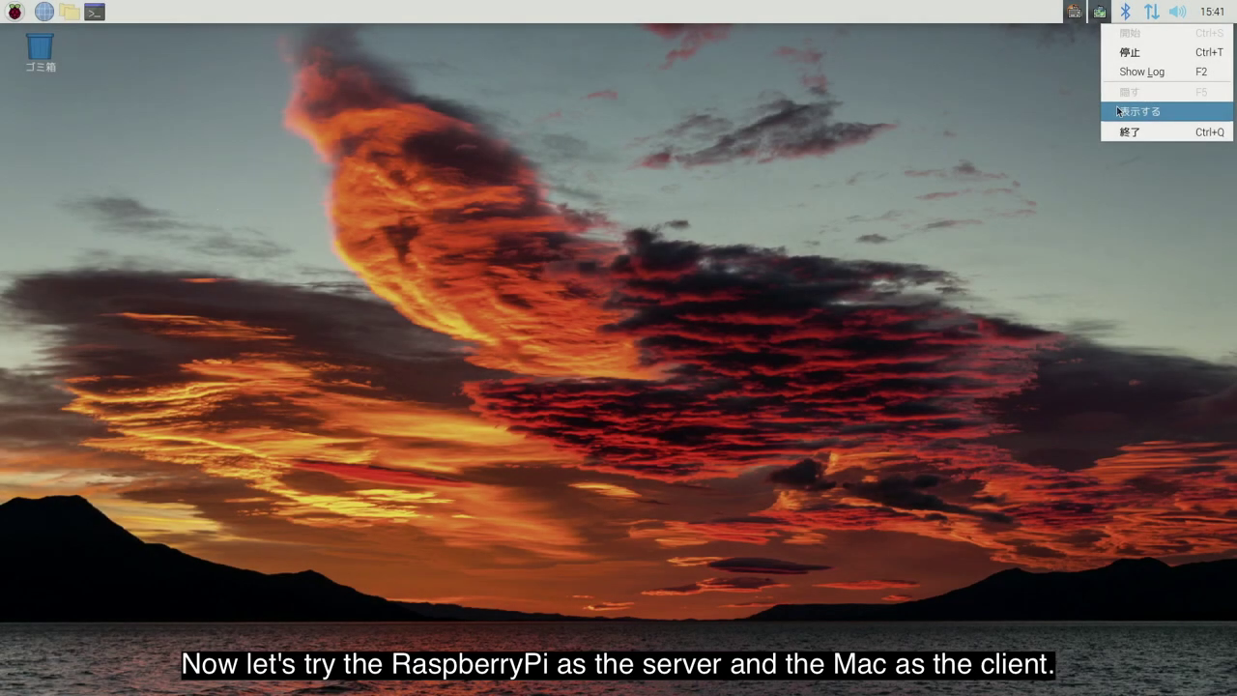
Step: Show the Barrier window on the Raspberry Pi, move it toward the middle of the desktop, and switch it to the Server role
{"action": "left_click", "coordinate": [1116, 111]}
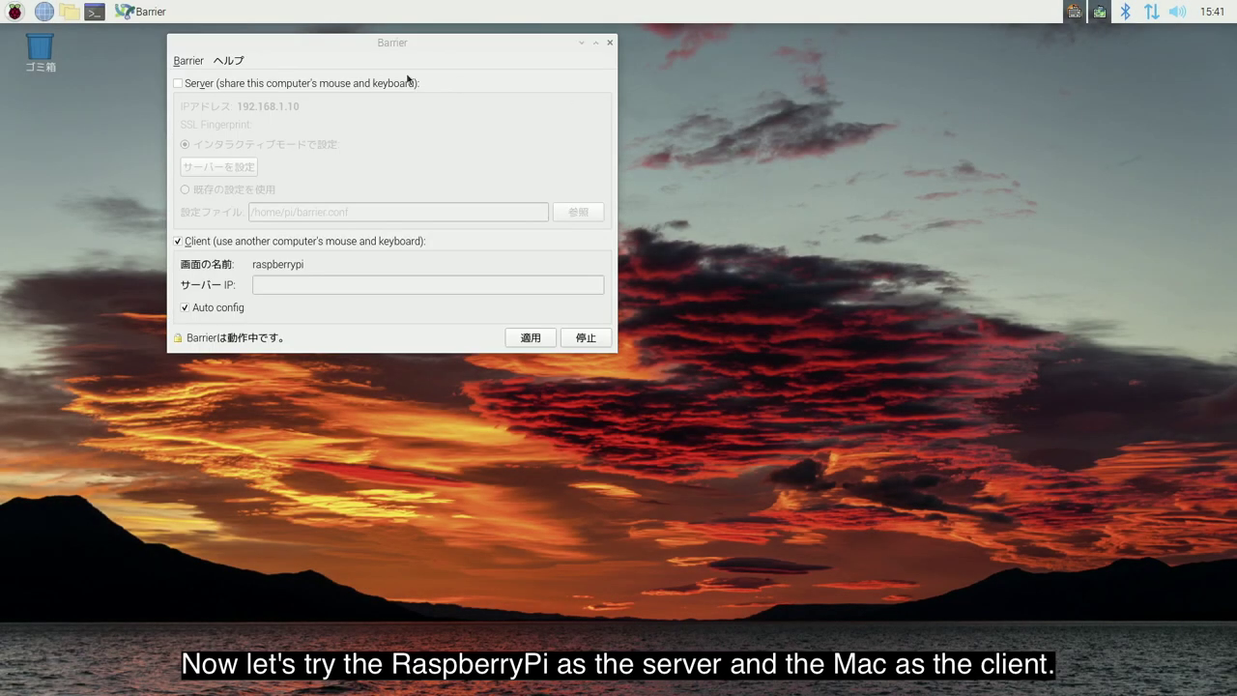
{"action": "left_click_drag", "start_coordinate": [420, 48], "coordinate": [600, 147]}
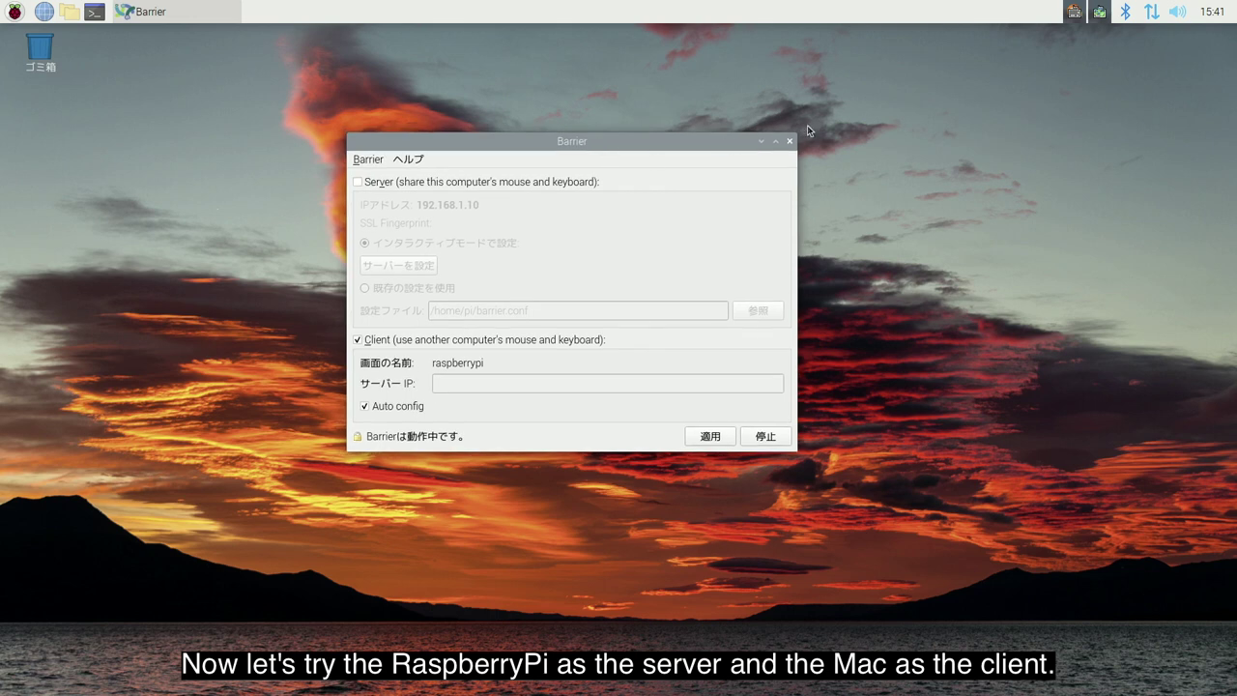
{"action": "left_click", "coordinate": [357, 183]}
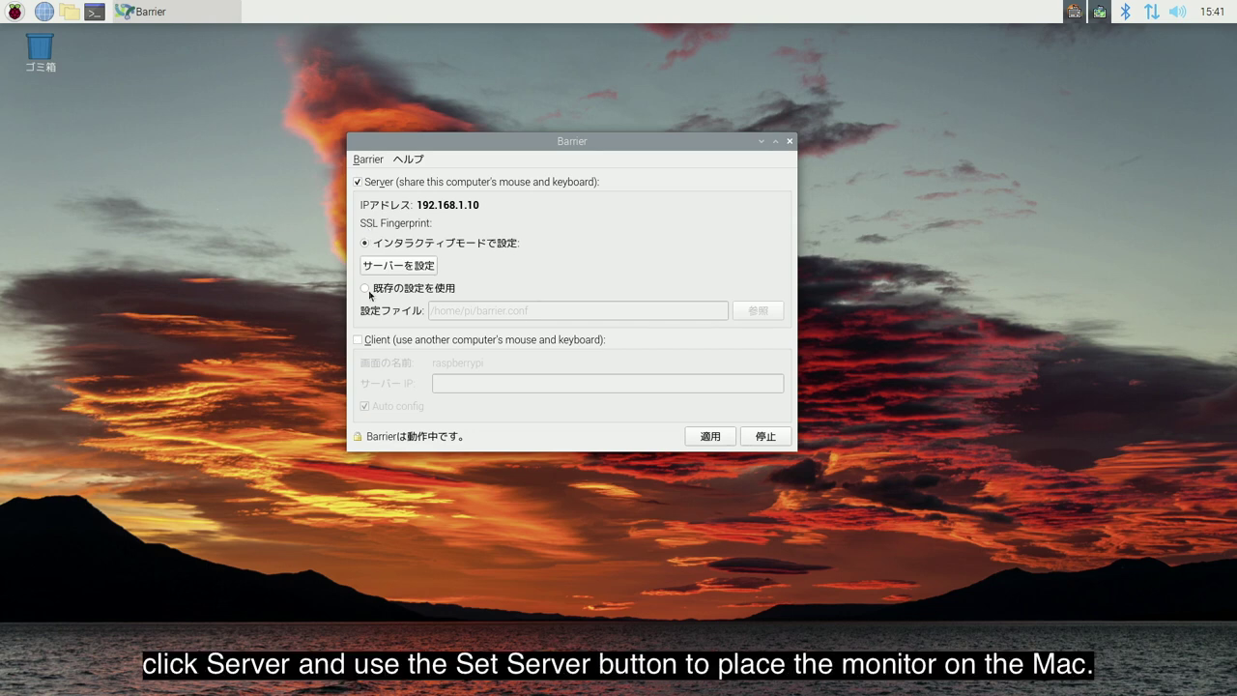
Step: Add a screen named iMac5K.local directly right of raspberrypi in the server's screen layout and save the configuration
{"action": "left_click", "coordinate": [399, 268]}
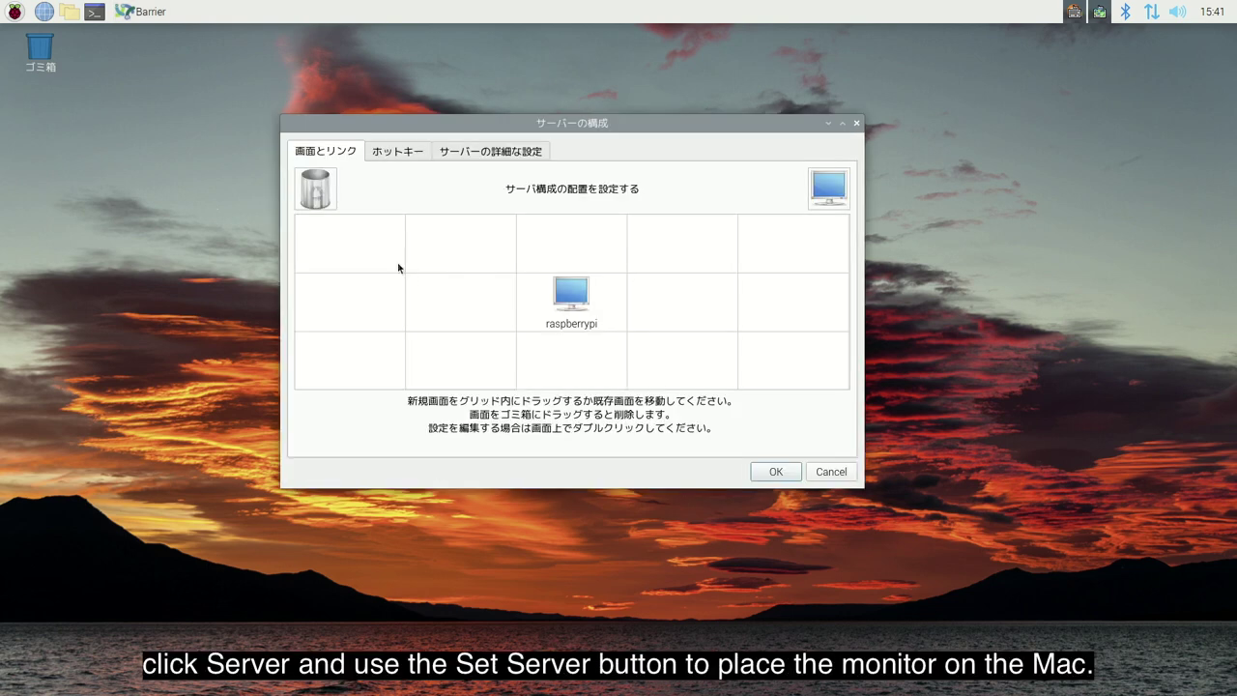
{"action": "left_click_drag", "start_coordinate": [829, 187], "coordinate": [649, 298]}
{"action": "left_click", "coordinate": [668, 323]}
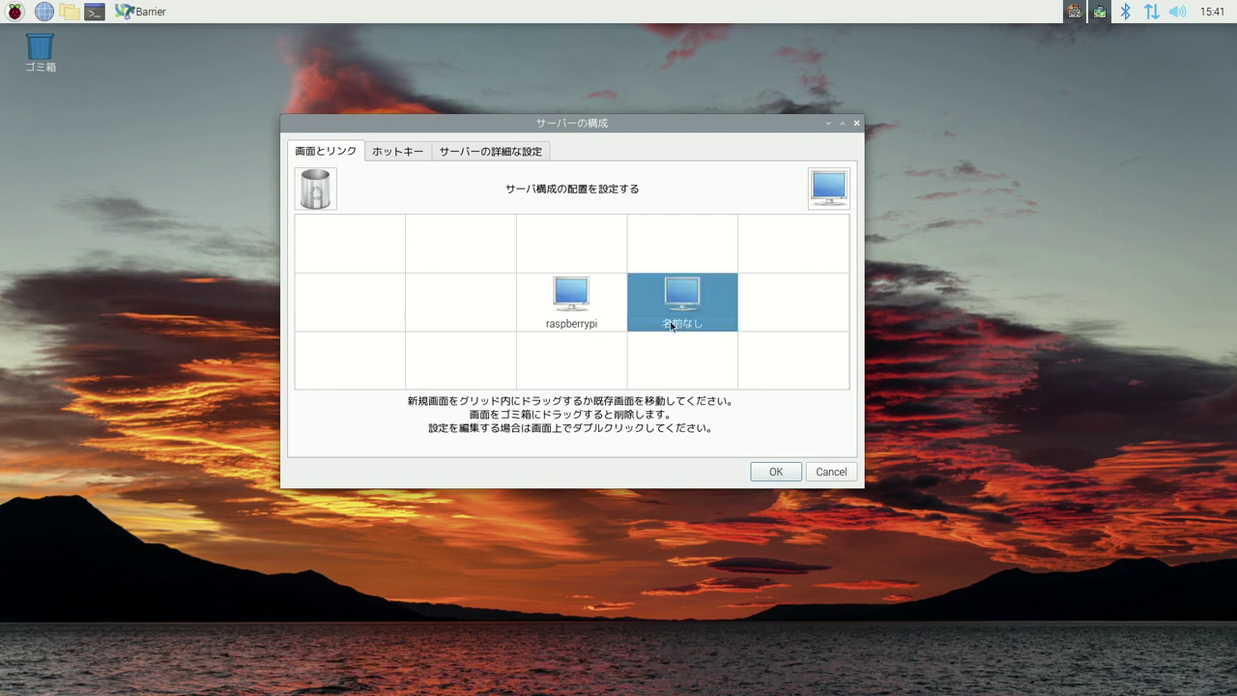
{"action": "double_click", "coordinate": [669, 321]}
{"action": "type", "text": "iMac5"}
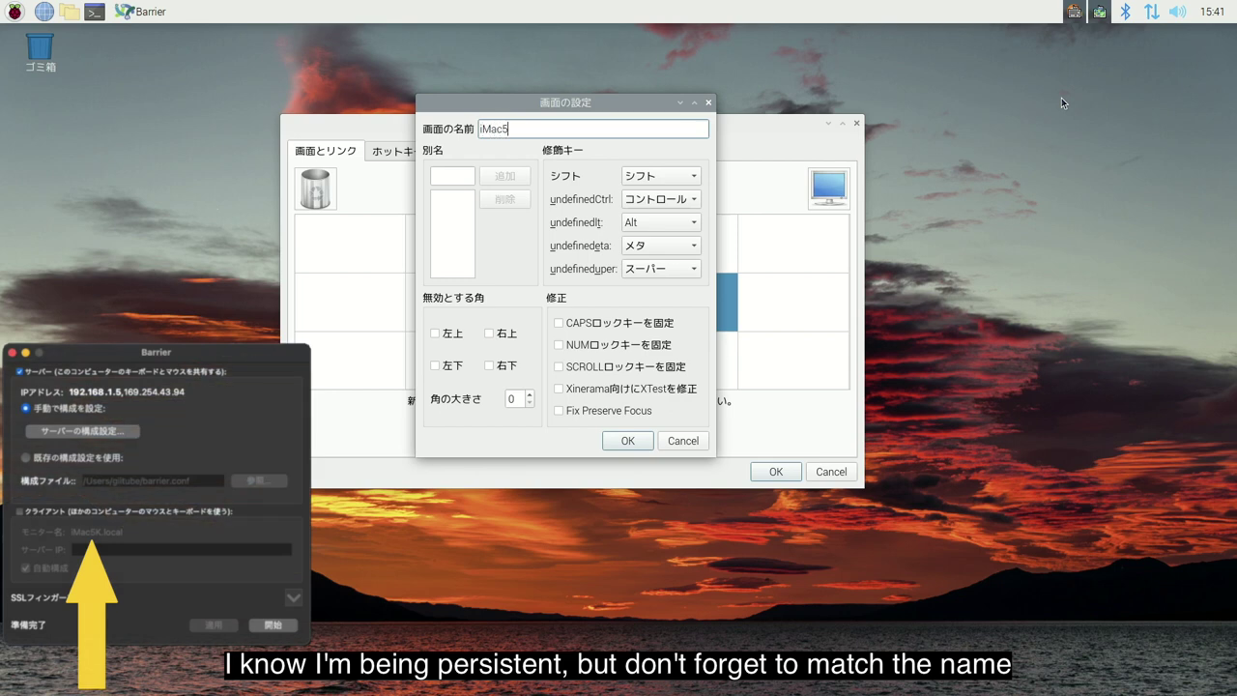
{"action": "type", "text": "K.local"}
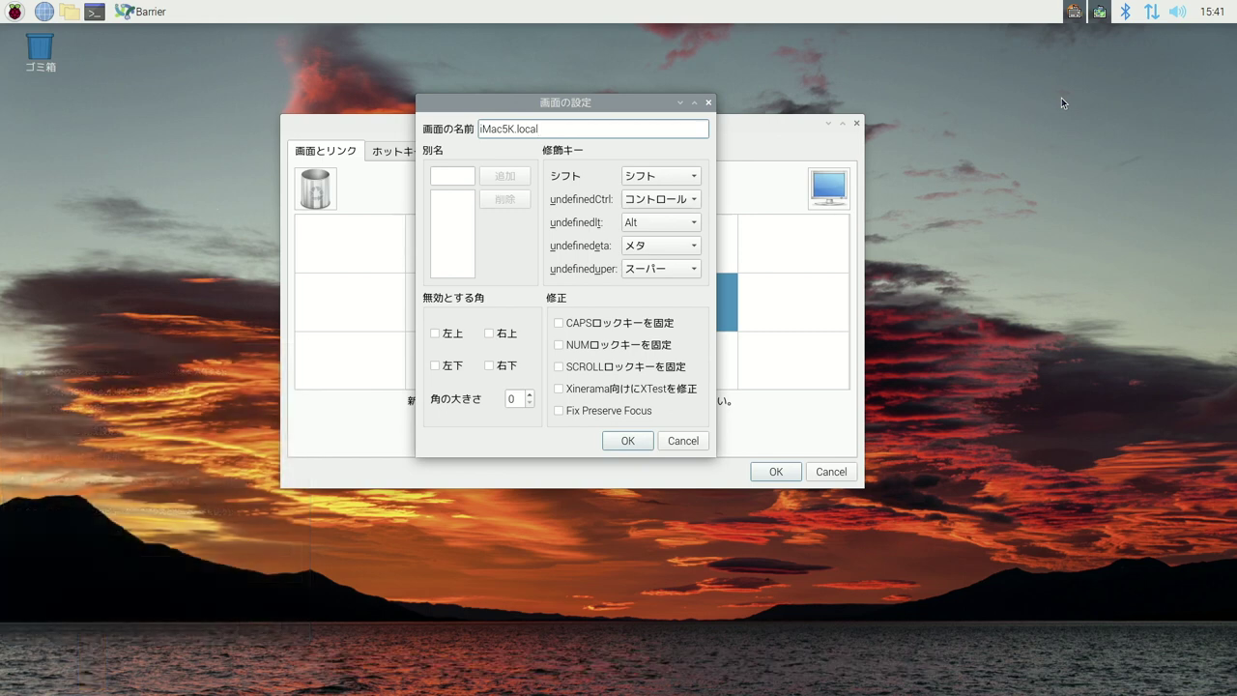
{"action": "left_click", "coordinate": [628, 442]}
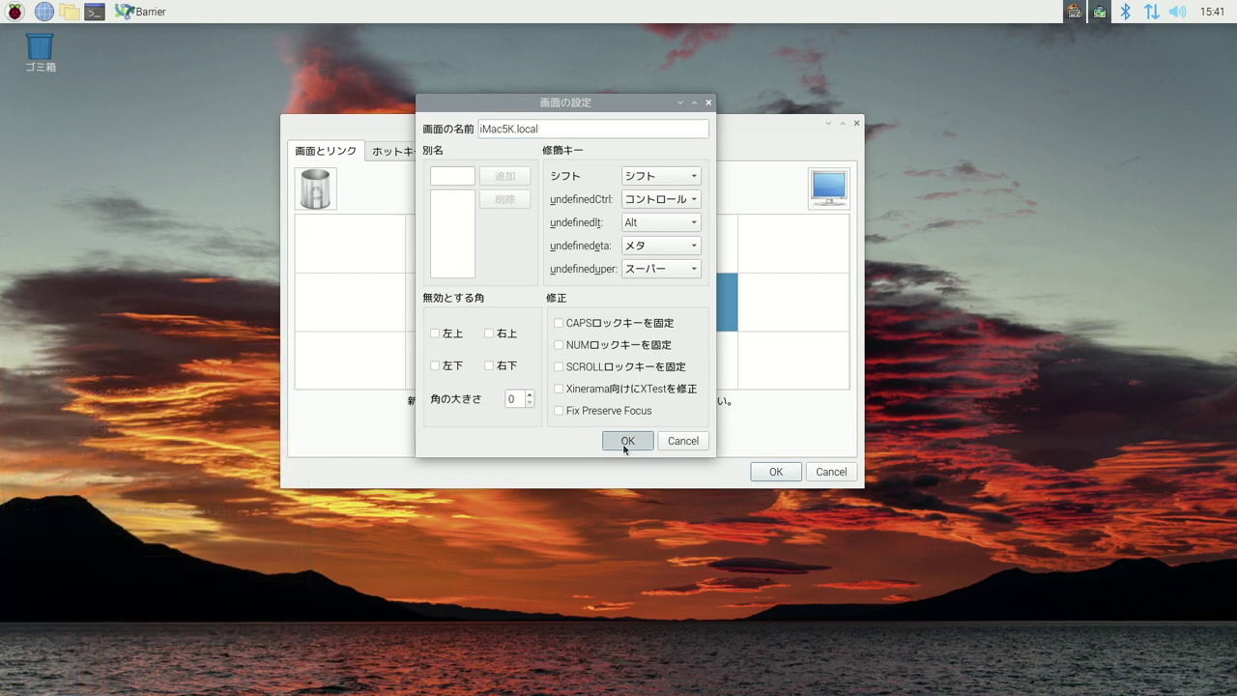
{"action": "left_click", "coordinate": [778, 480]}
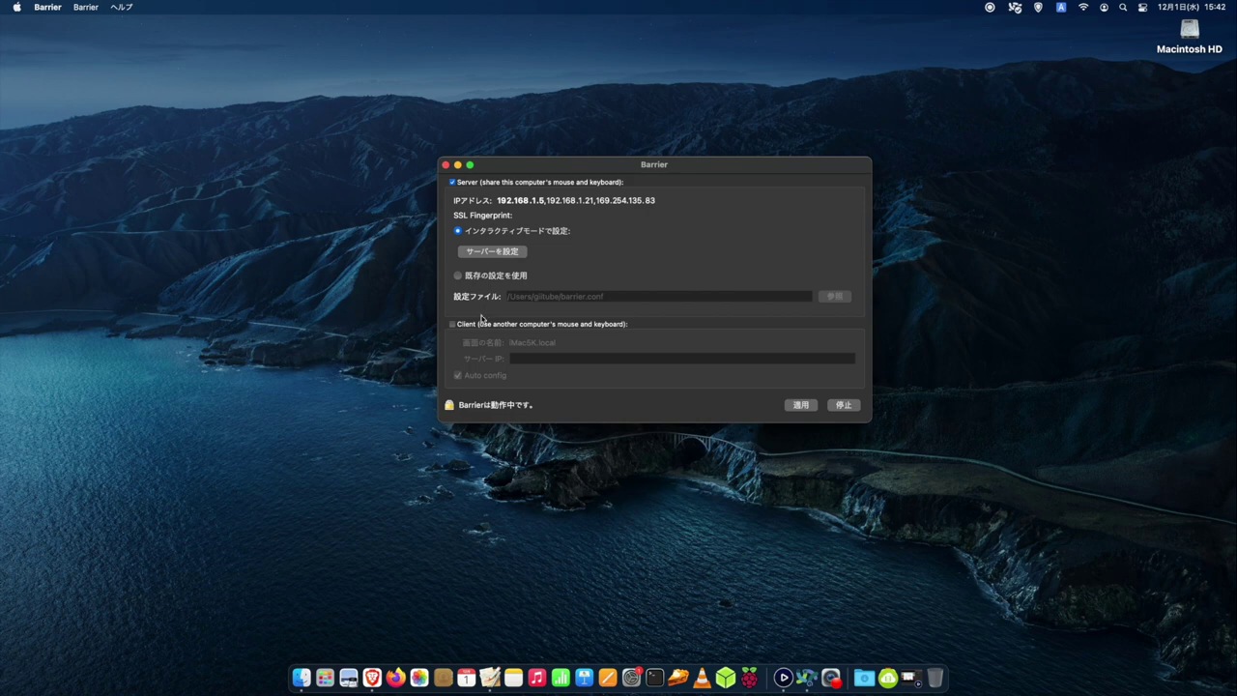
Step: On the Mac, switch Barrier to the Client role, turn off Auto config, and set the server IP to 192.168.1.10
{"action": "left_click", "coordinate": [453, 324]}
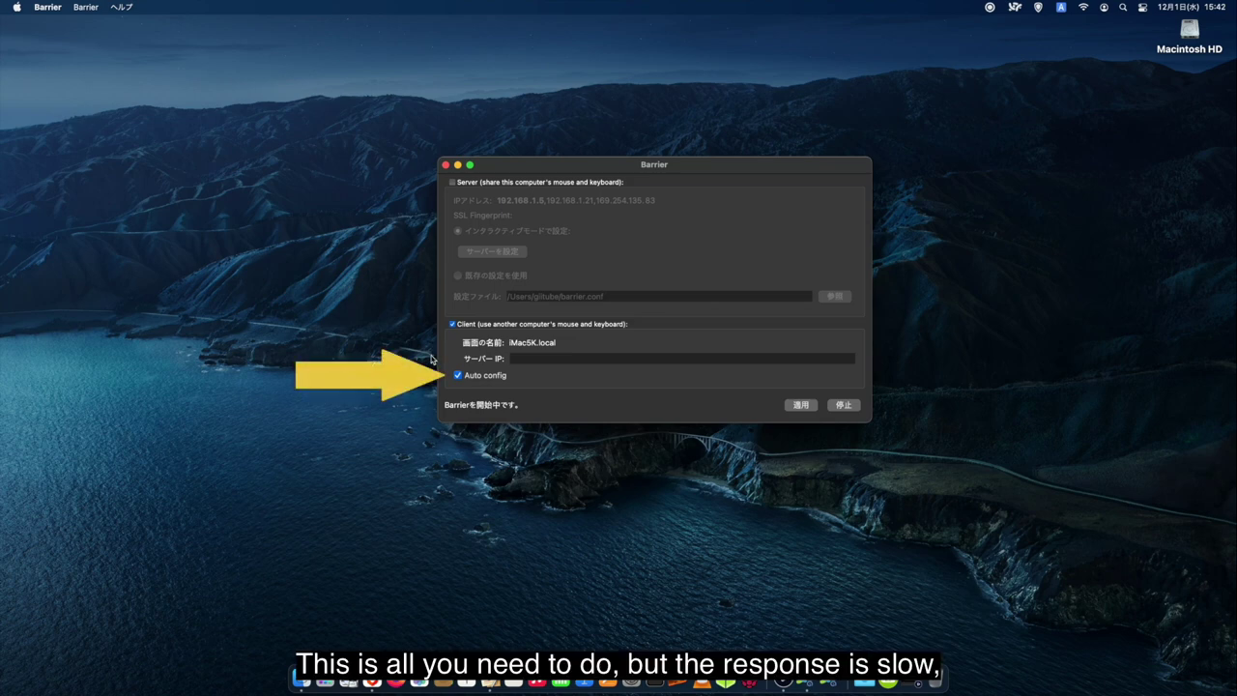
{"action": "left_click", "coordinate": [457, 375]}
{"action": "left_click", "coordinate": [528, 358]}
{"action": "type", "text": "192.168.1.10"}
Step: Apply the Mac's client settings and trust the Raspberry Pi server's fingerprint
{"action": "left_click", "coordinate": [808, 406]}
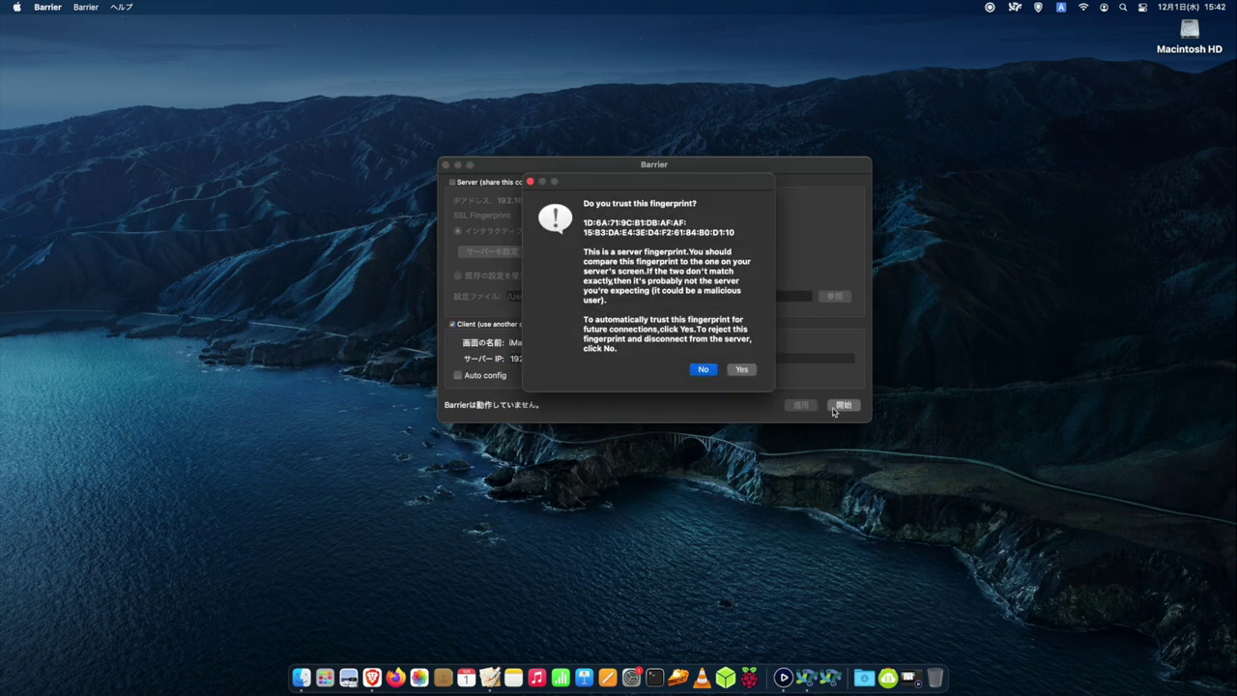
{"action": "left_click", "coordinate": [745, 373]}
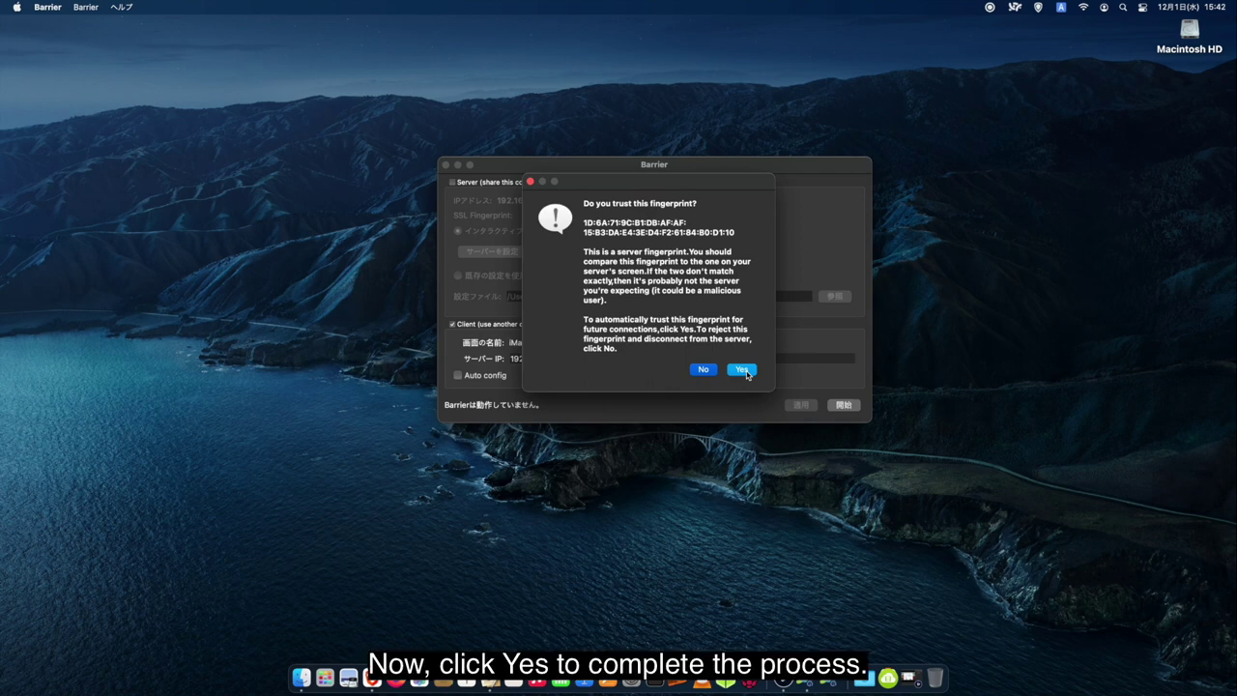
{"action": "left_click", "coordinate": [743, 370]}
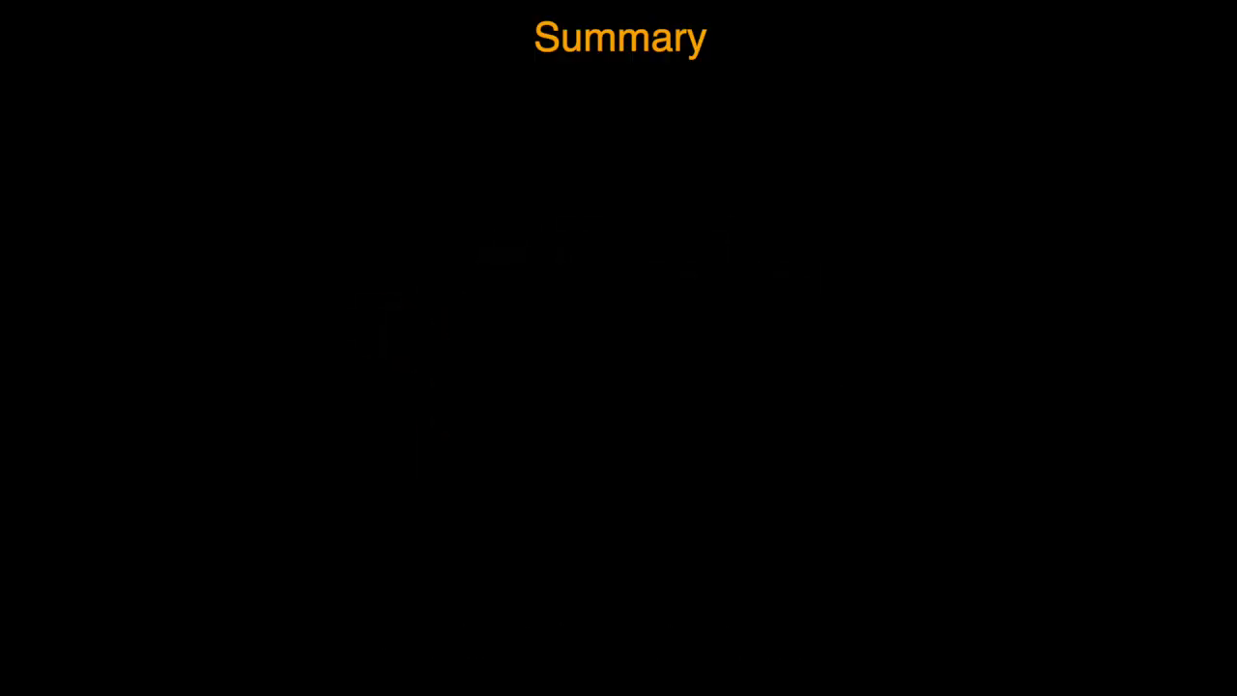